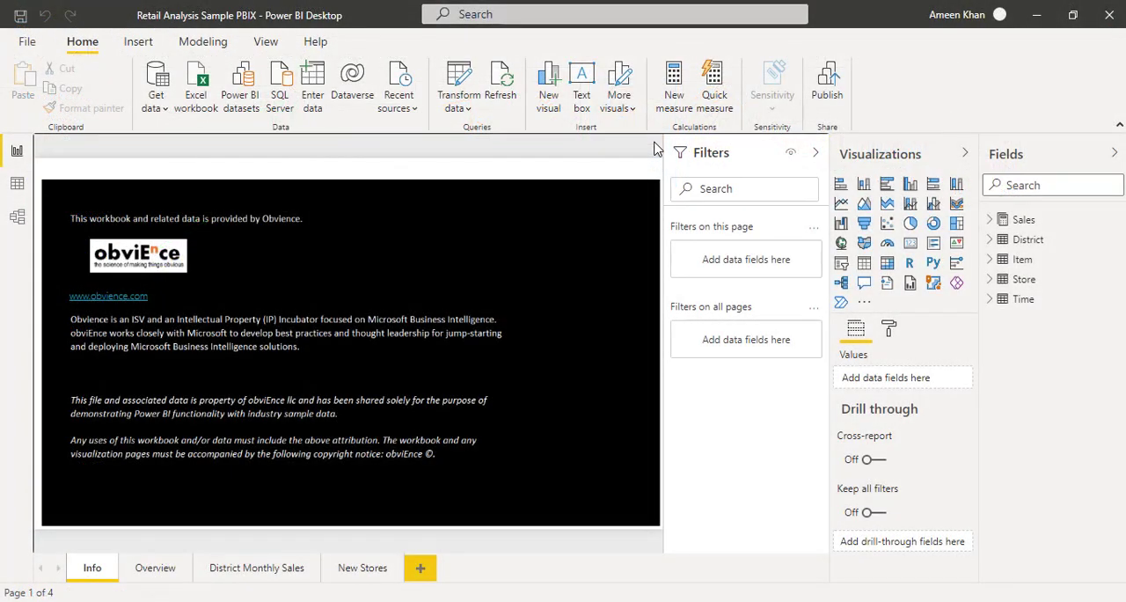
Add a new report page and create a chart of Total Units This Year from the Sales table.
click(16, 151)
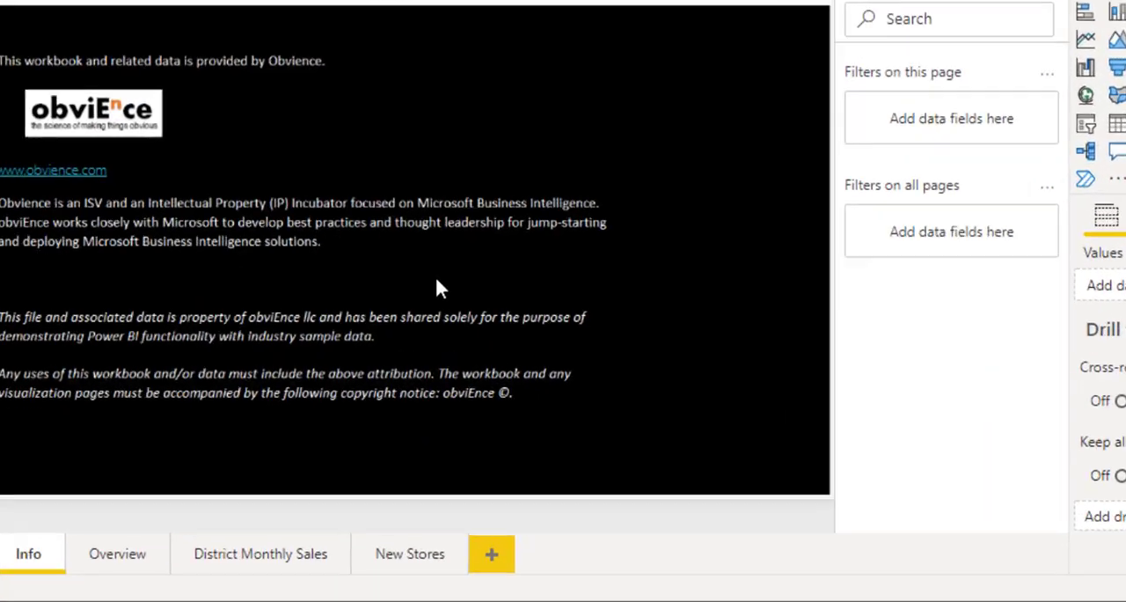
click(492, 554)
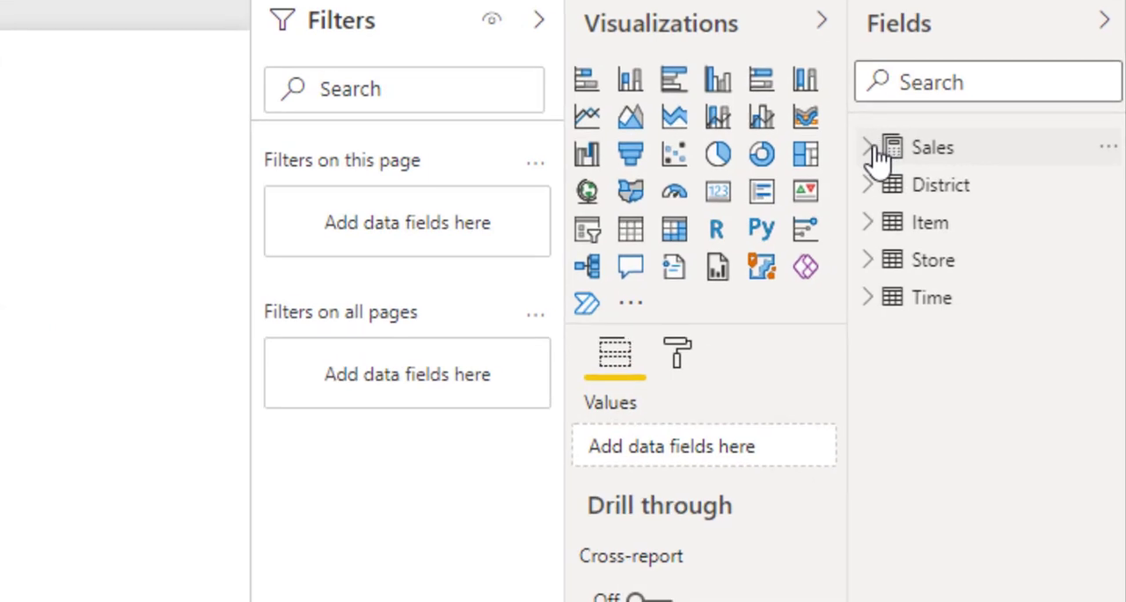
click(873, 149)
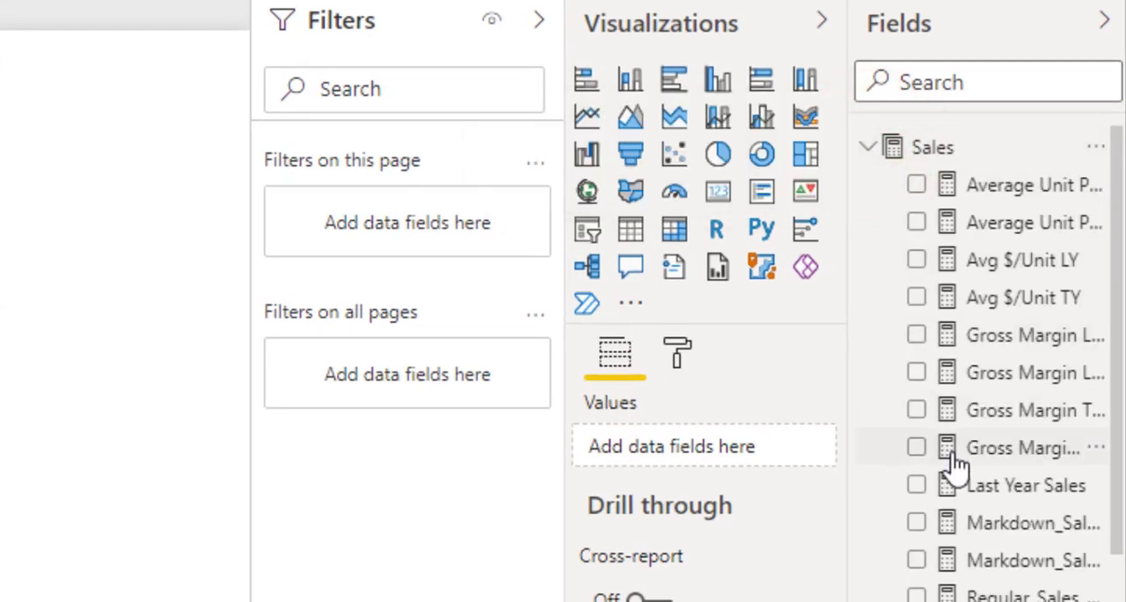
scroll(957, 467, down, 5)
scroll(957, 468, down, 2)
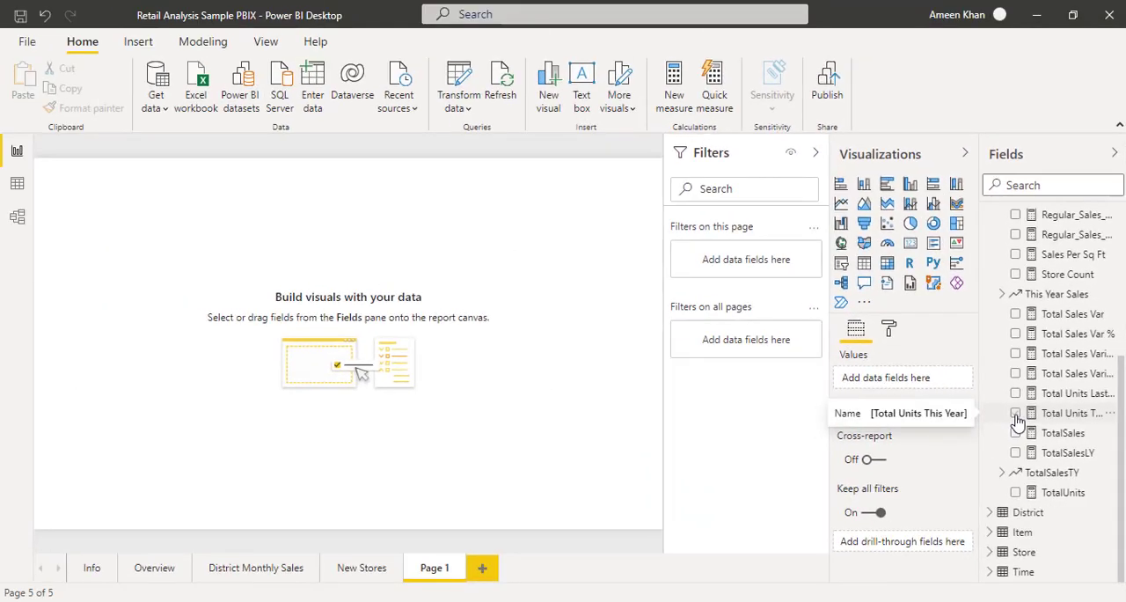
click(1017, 414)
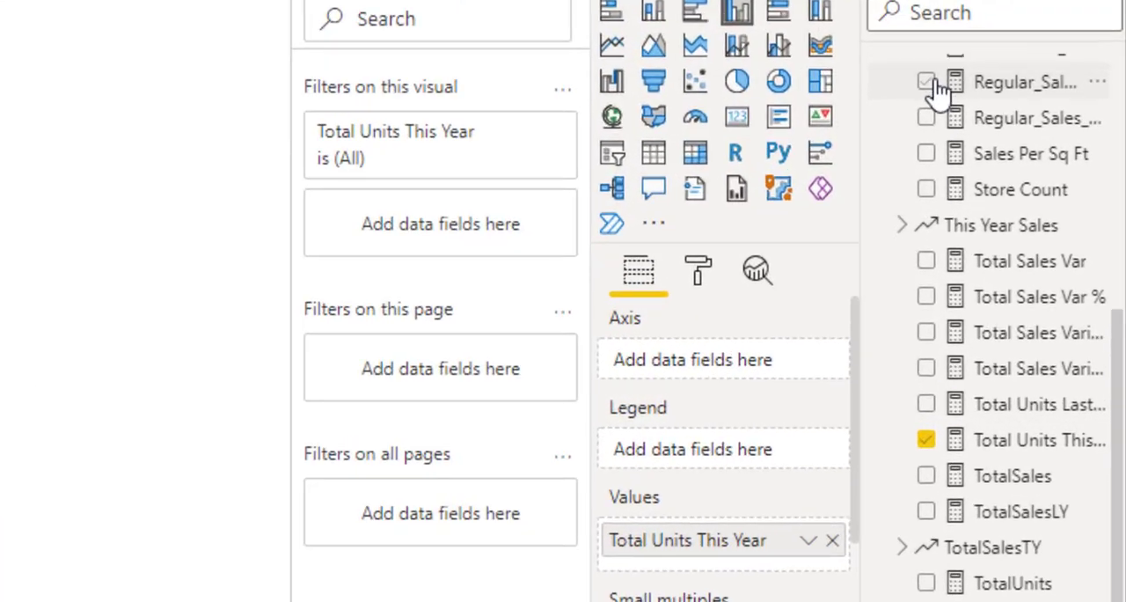
Add FiscalMonth from the Time table as the chart's axis and show the chart in focus mode.
scroll(940, 88, up, 5)
click(878, 71)
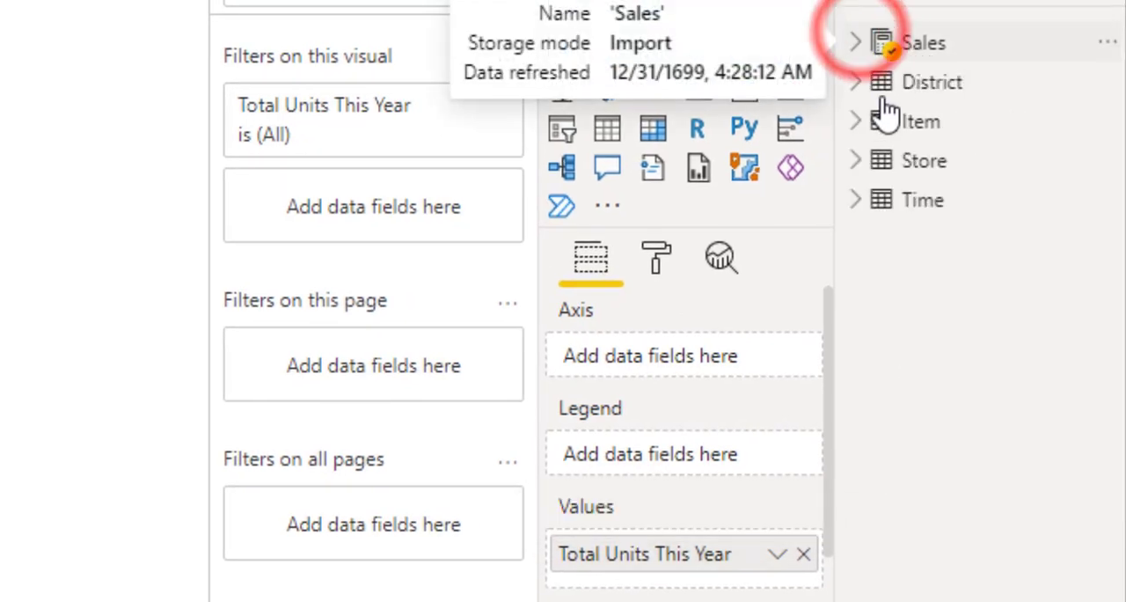
right_click(855, 217)
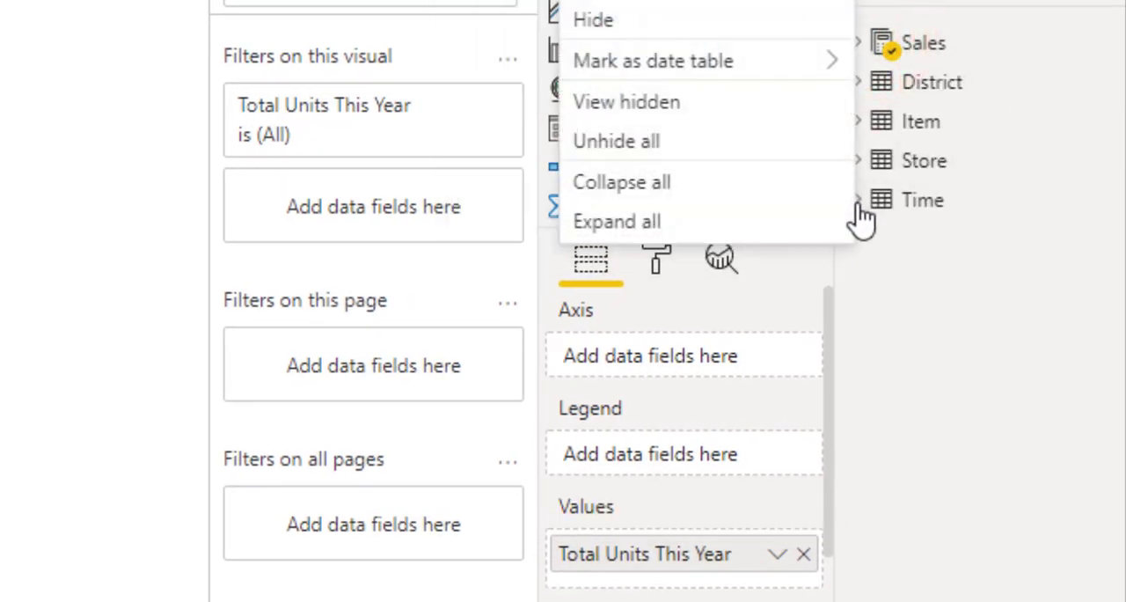
click(858, 201)
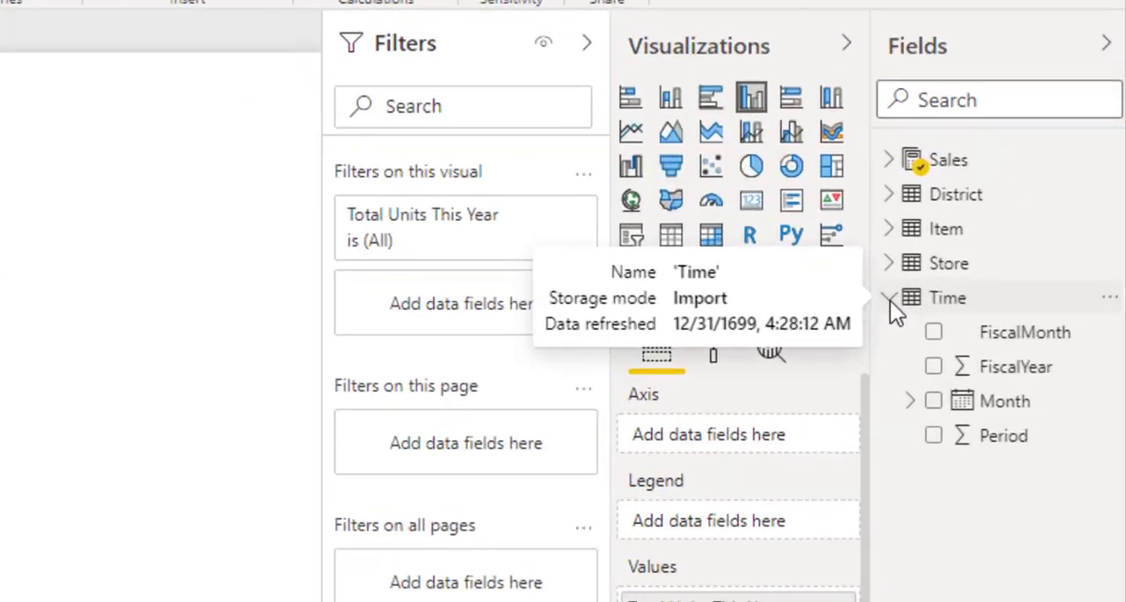
click(933, 332)
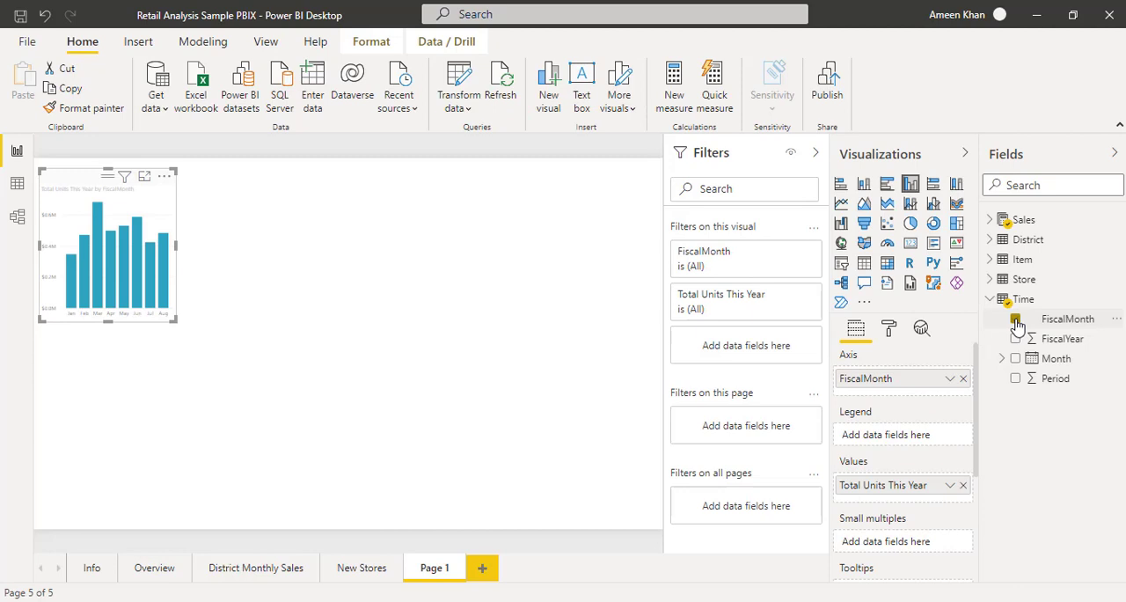
click(144, 178)
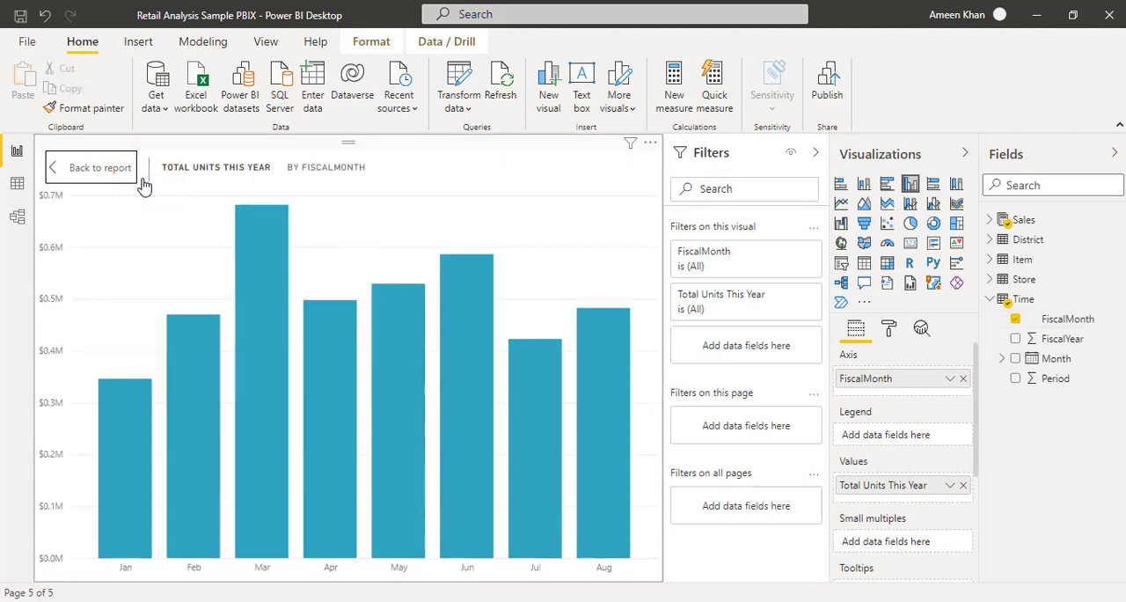
Sort the column chart by FiscalMonth in ascending order.
mouse_move(134, 474)
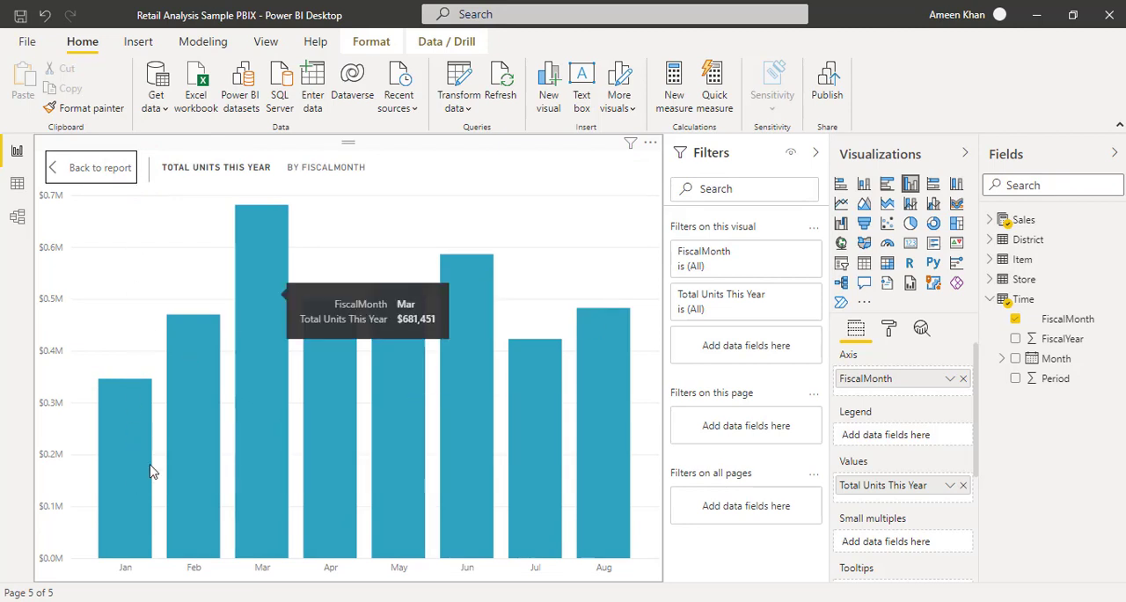
click(650, 143)
mouse_move(704, 255)
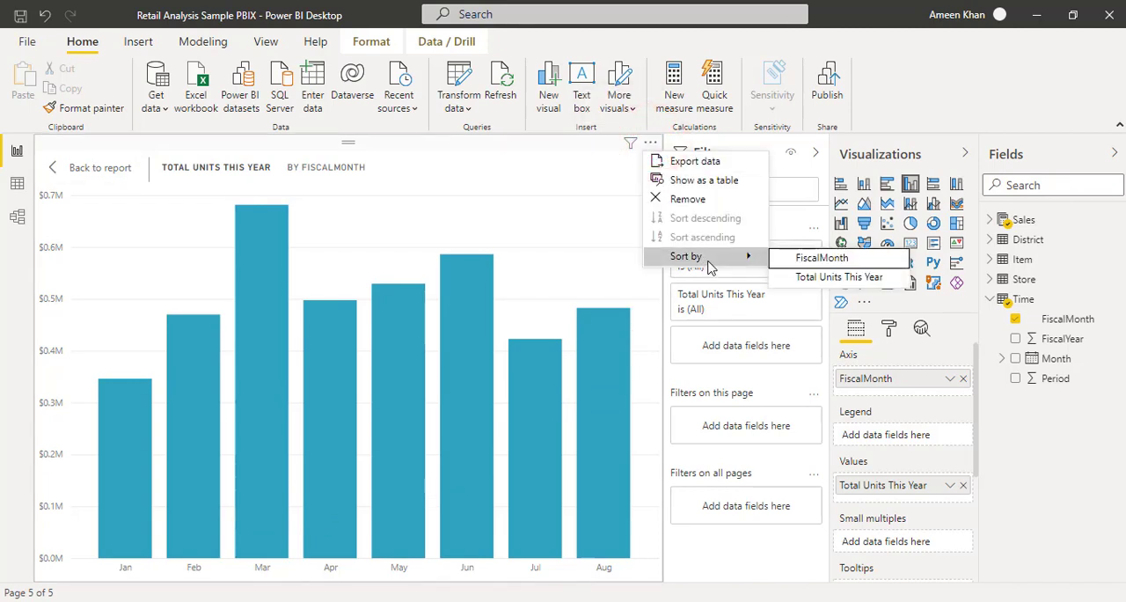
click(796, 259)
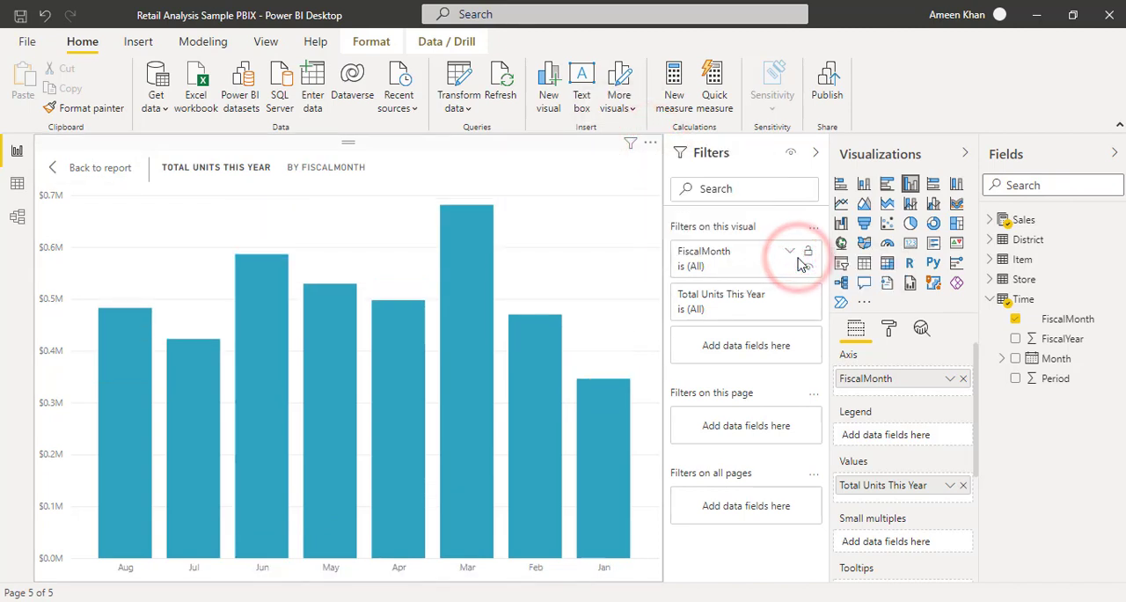
click(650, 143)
click(717, 237)
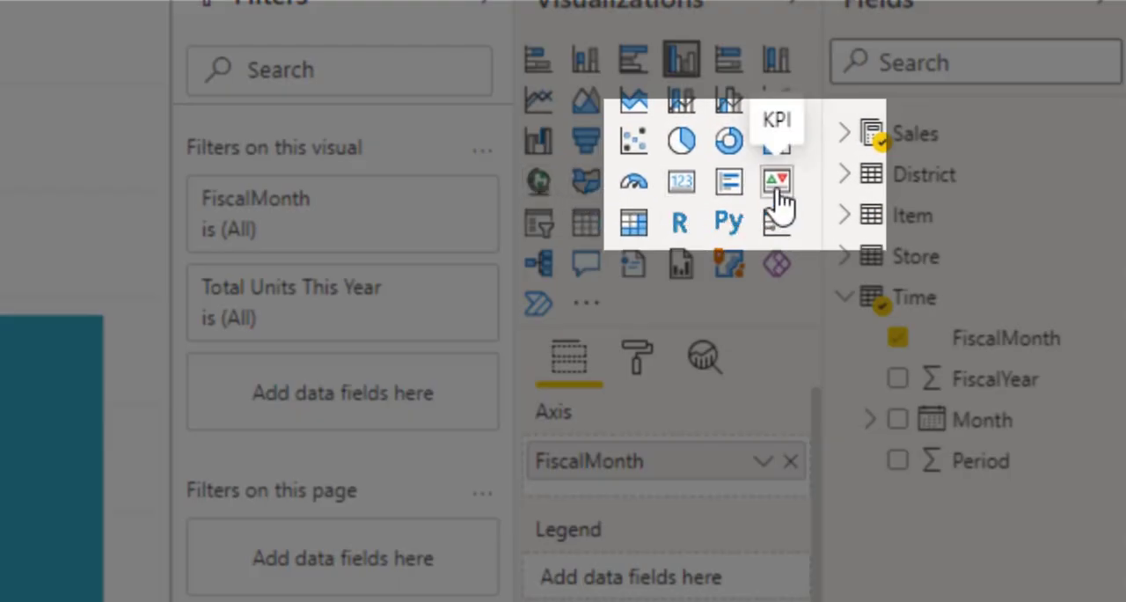
Convert the column chart to a KPI visual and add Total Units Last Year from Sales as its target goal.
click(777, 190)
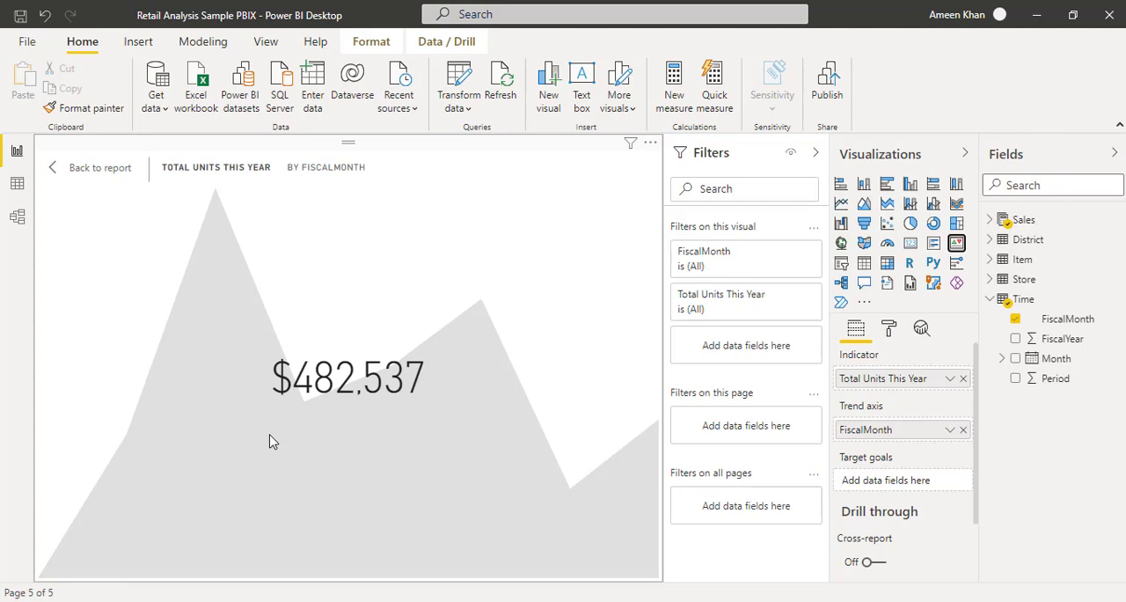
click(988, 300)
click(989, 220)
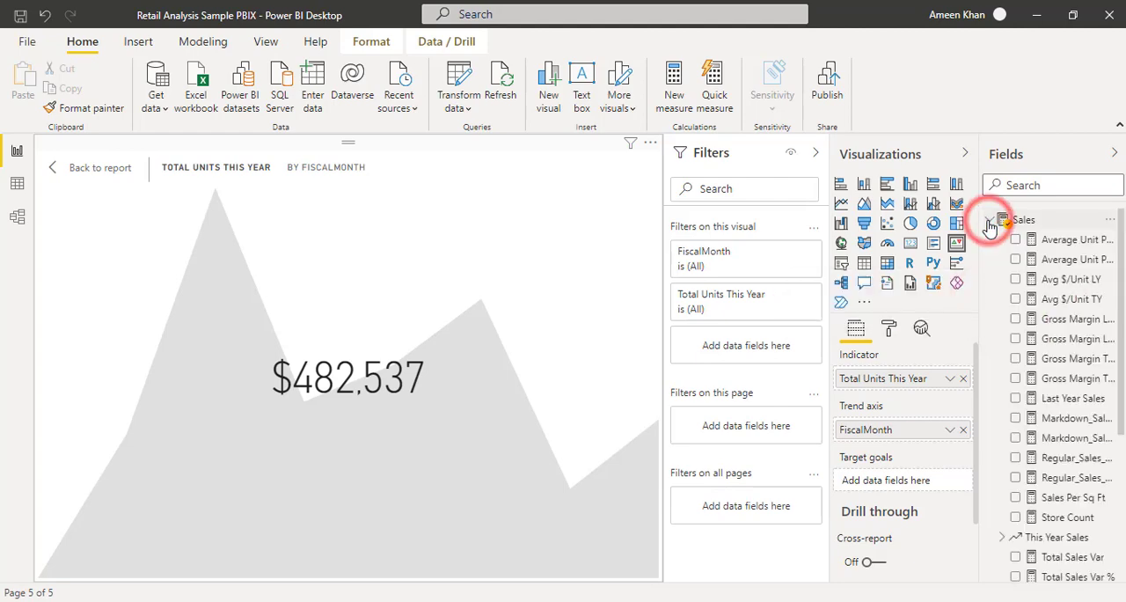
scroll(1014, 396, down, 5)
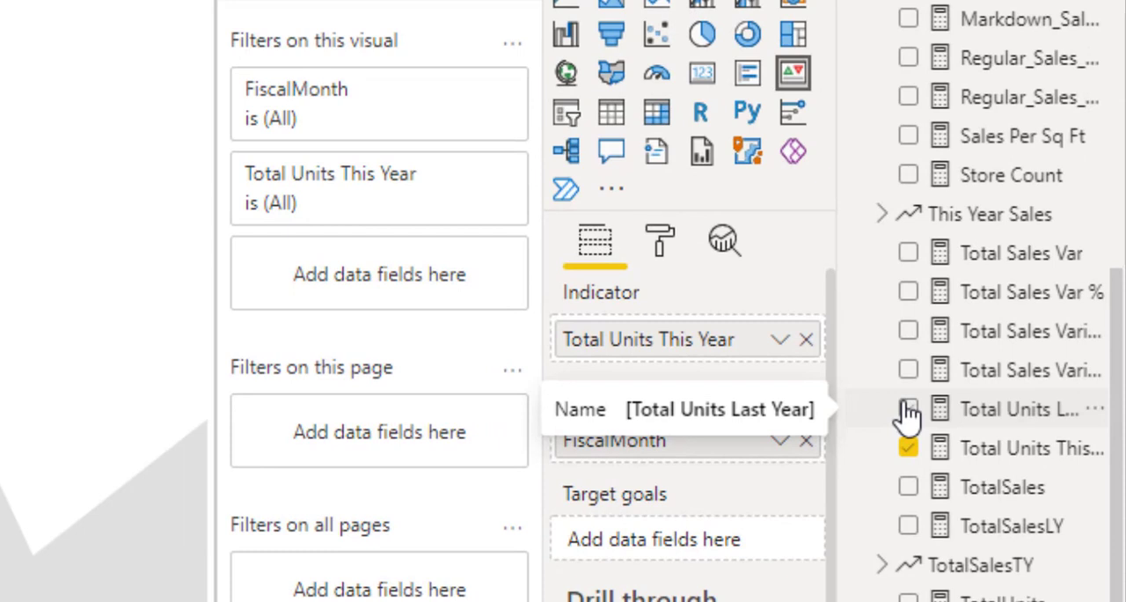
click(908, 408)
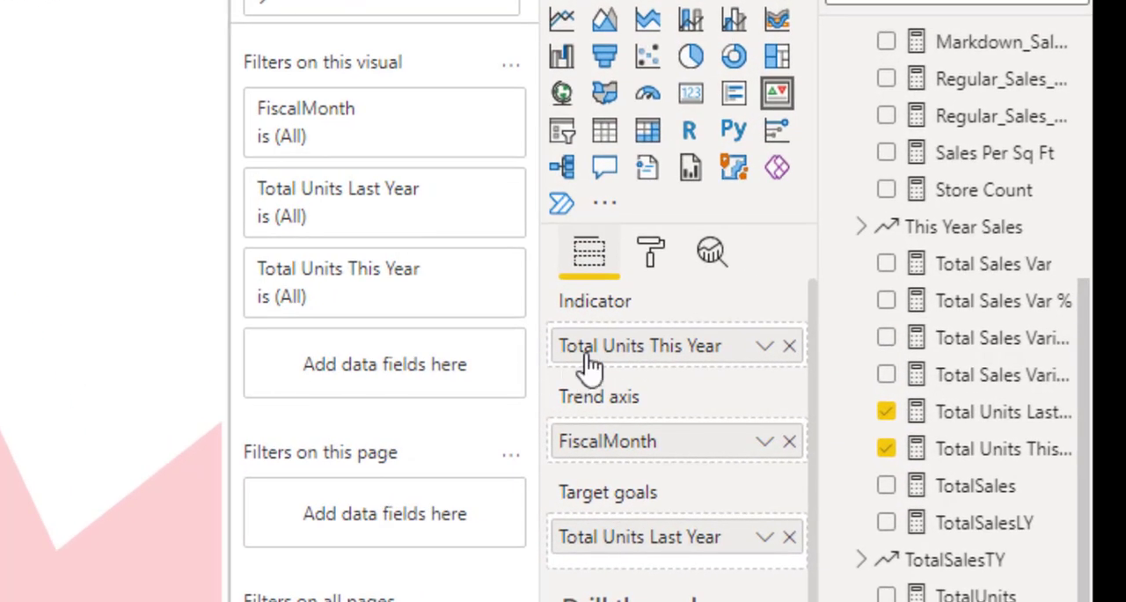
Try Thousands as the KPI indicator's display units and switch them to Millions.
click(648, 257)
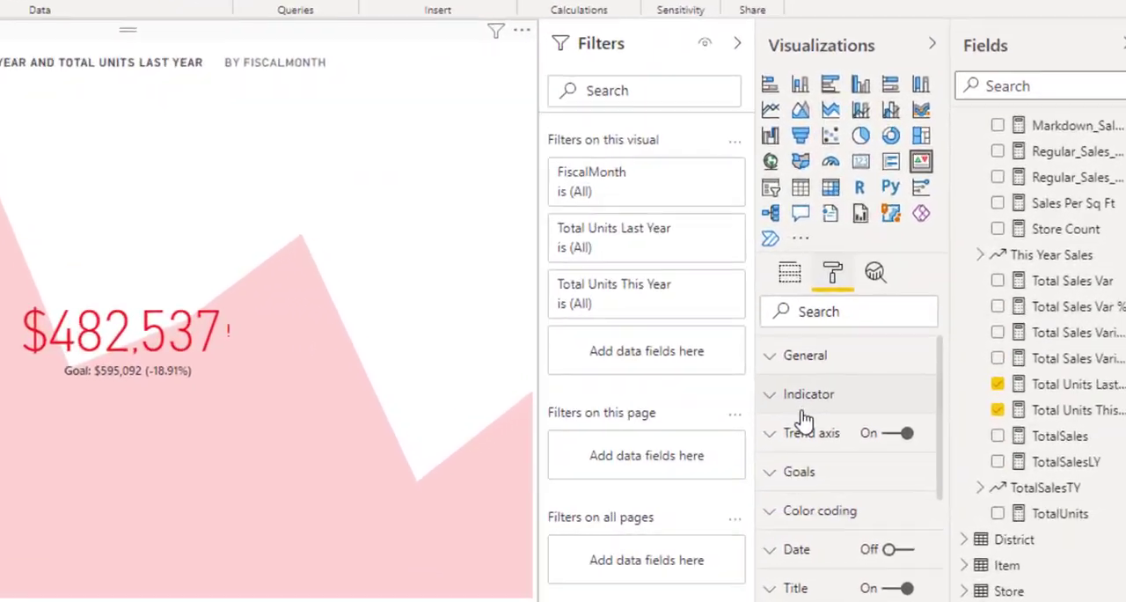
click(862, 425)
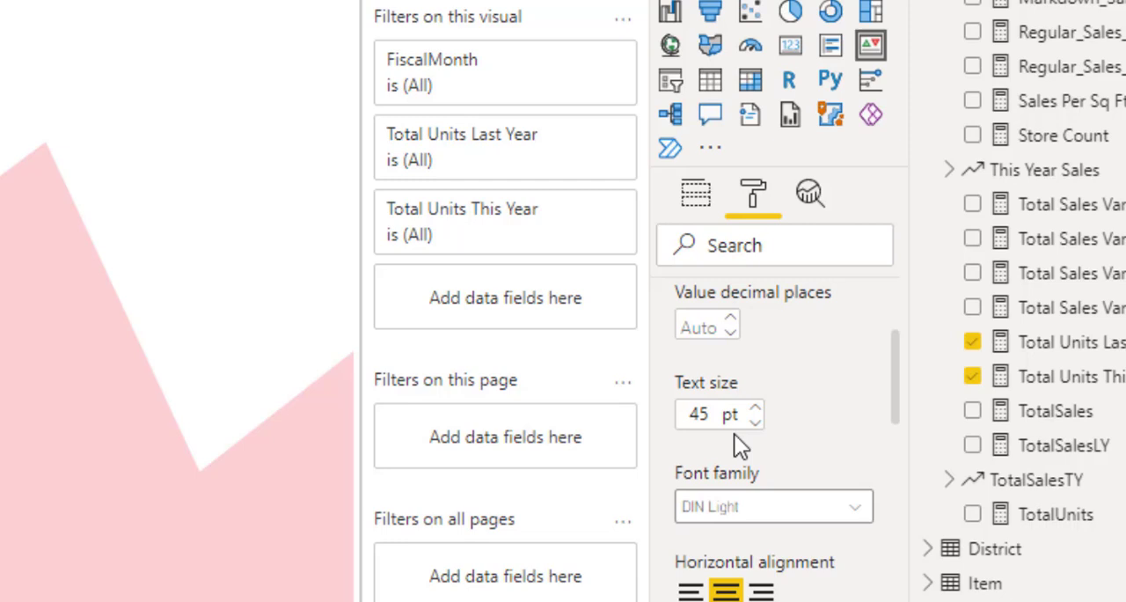
scroll(710, 368, up, 2)
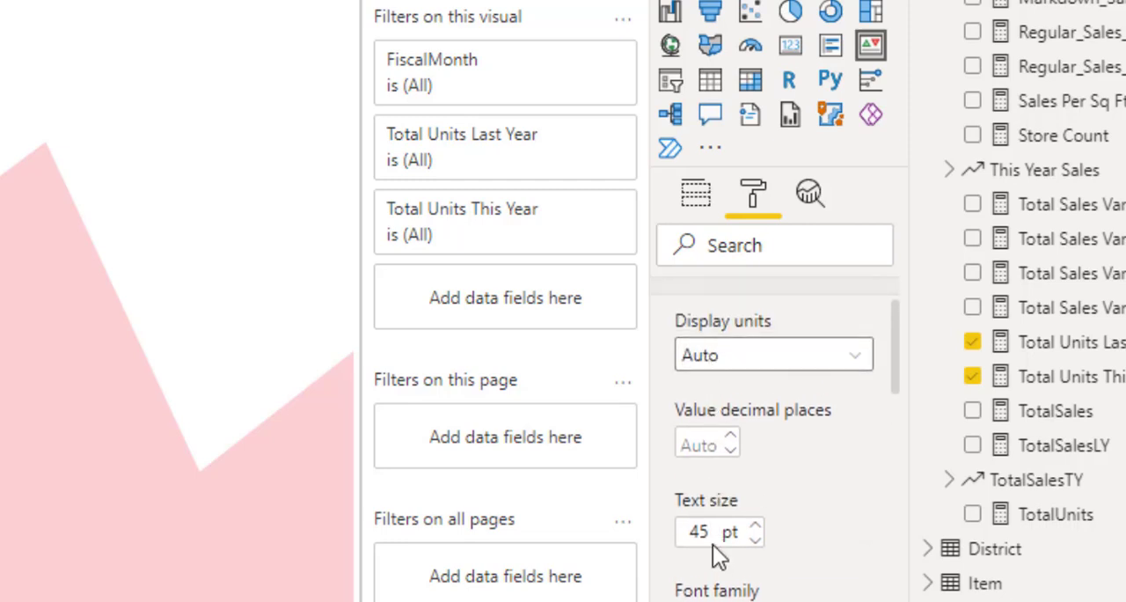
click(725, 361)
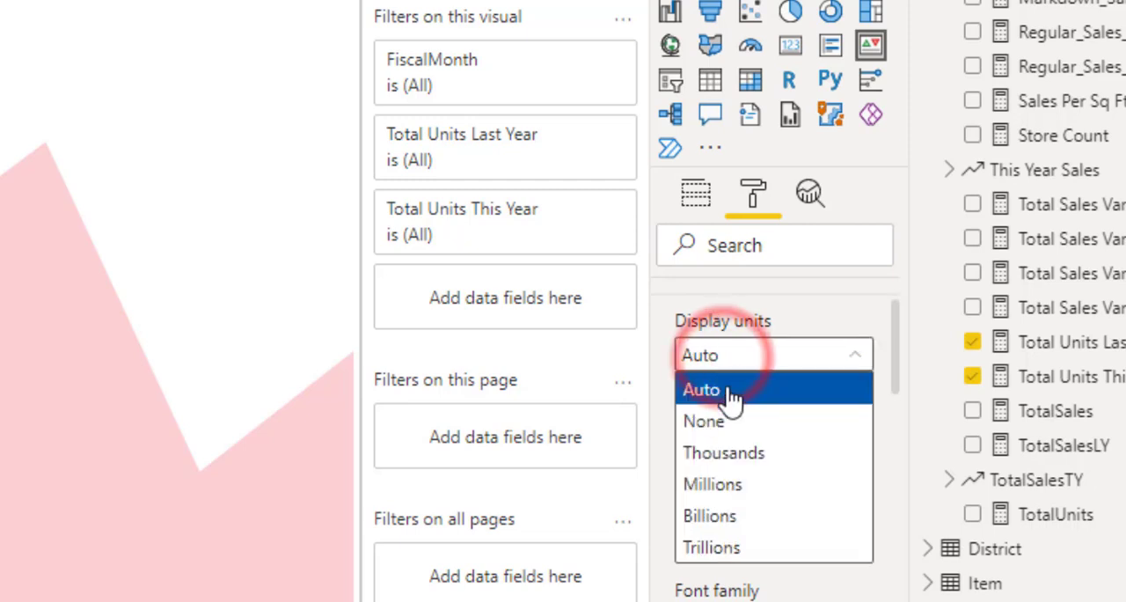
click(733, 454)
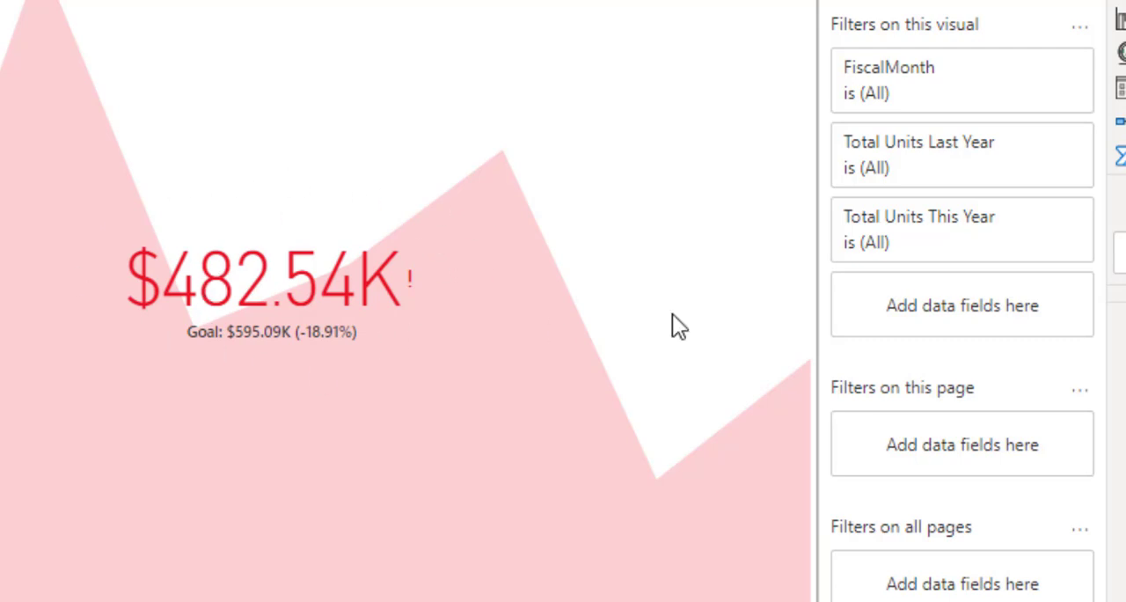
click(832, 322)
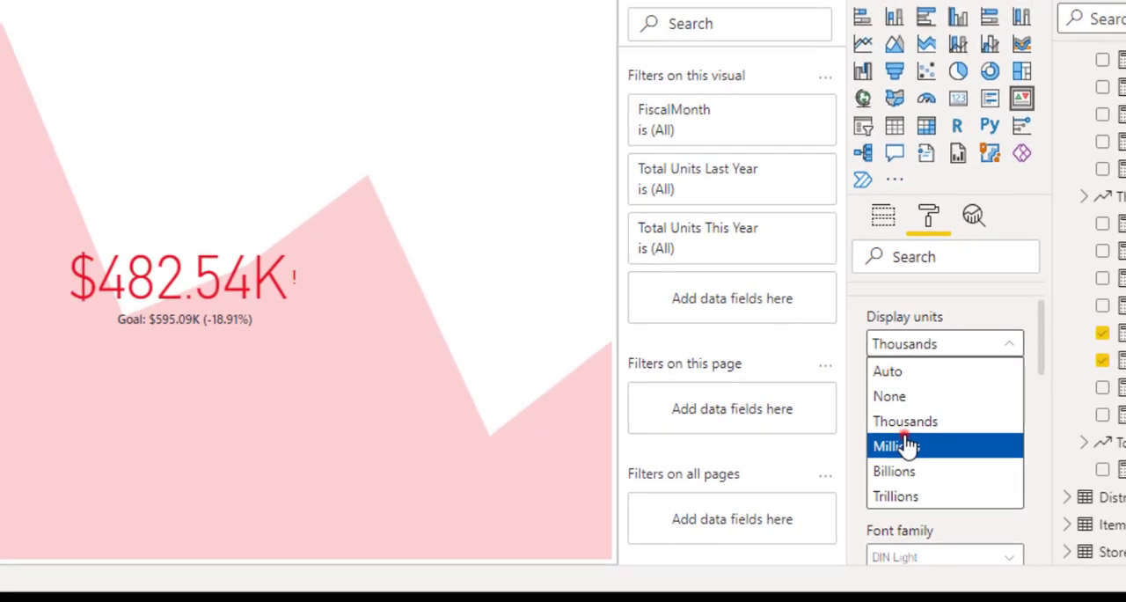
click(906, 446)
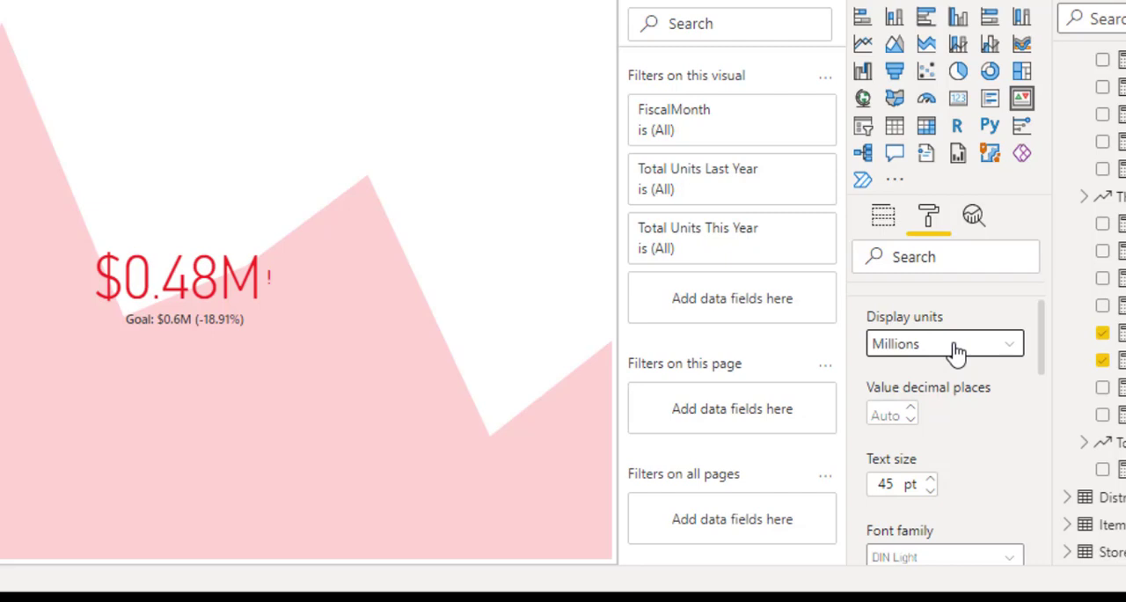
Increase the KPI indicator's text size to 49 pt and collapse the Indicator settings.
click(929, 479)
click(930, 479)
click(930, 480)
click(930, 479)
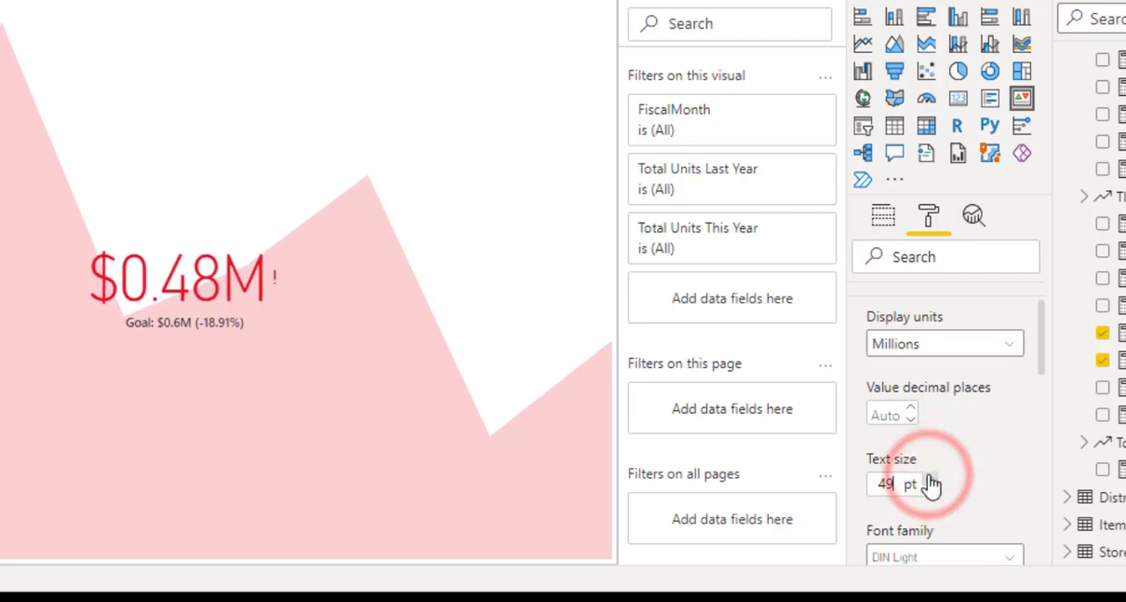
click(929, 480)
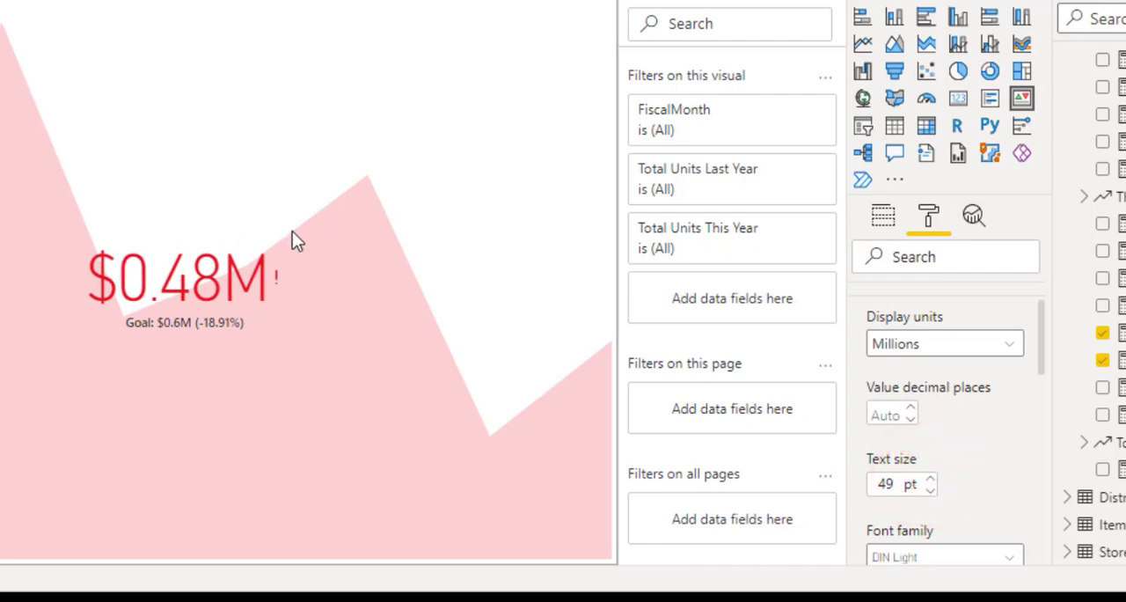
scroll(972, 387, up, 1)
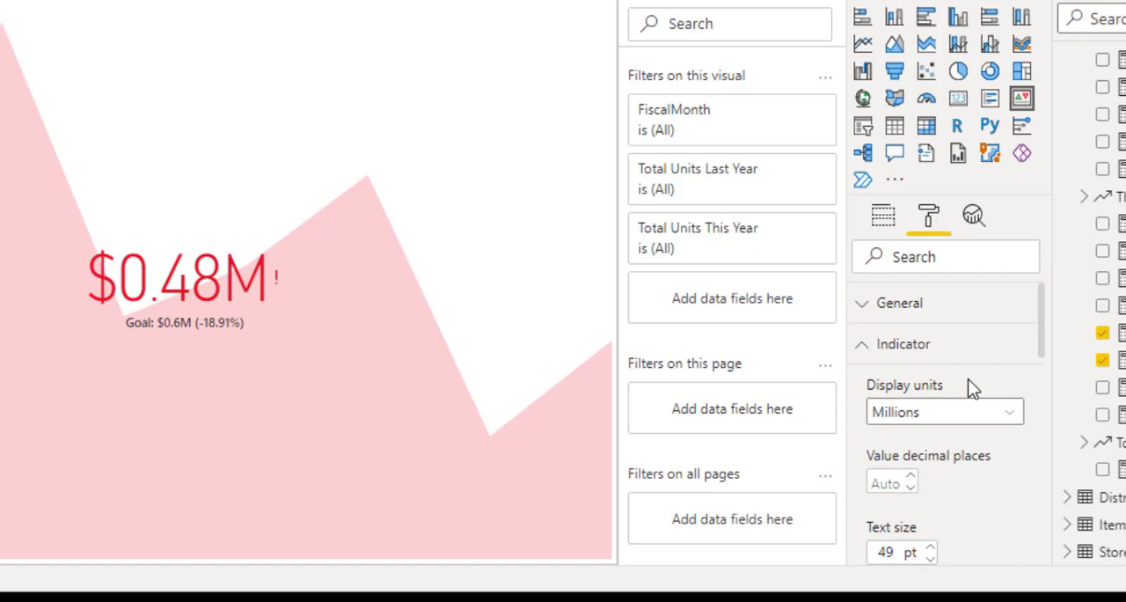
click(862, 346)
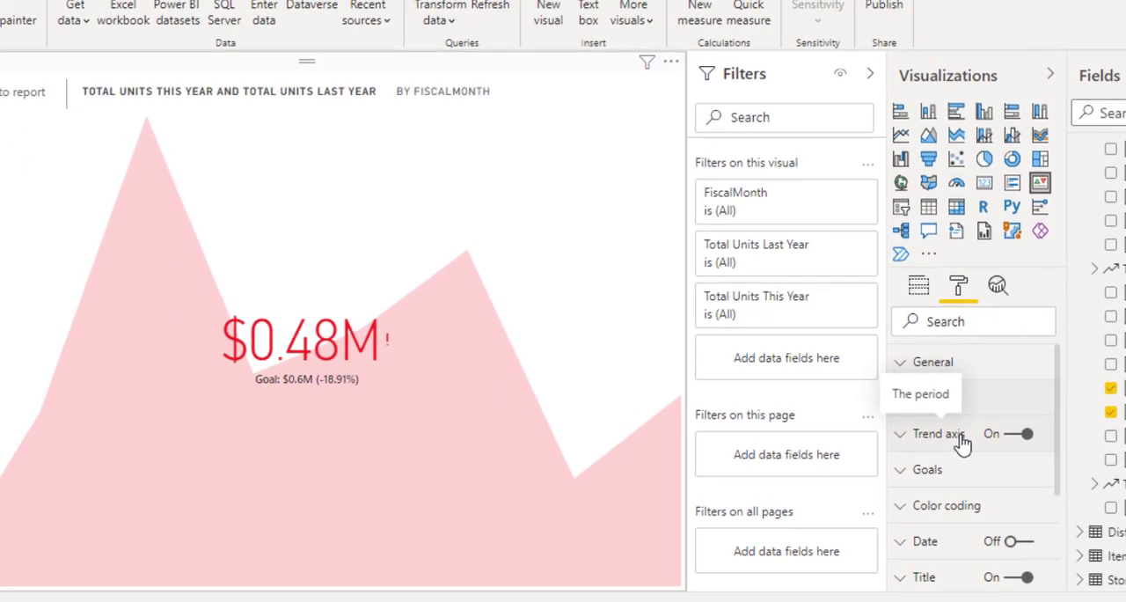
Turn the KPI's trend axis off and back on.
click(1018, 437)
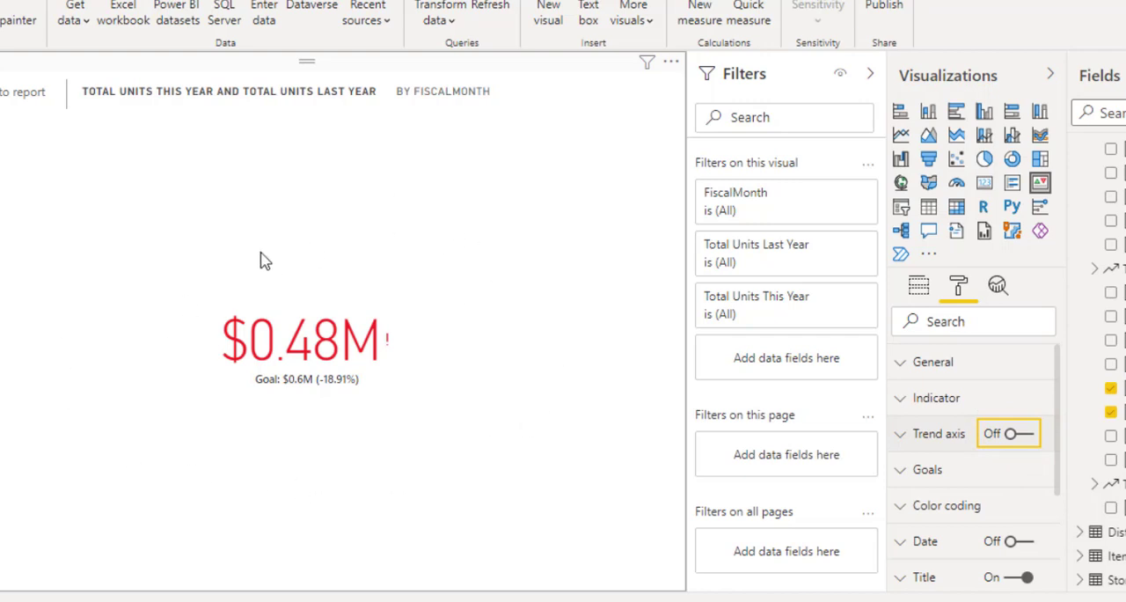
click(1027, 434)
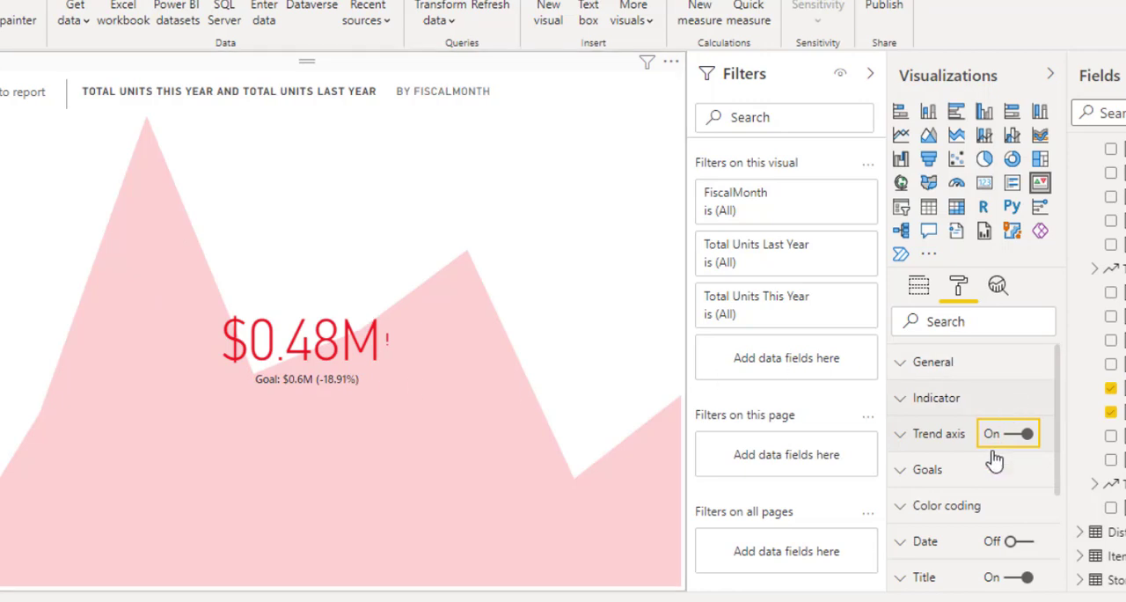
Expand the KPI's Goals settings and turn the goal value off and back on.
scroll(994, 459, down, 3)
scroll(991, 435, up, 1)
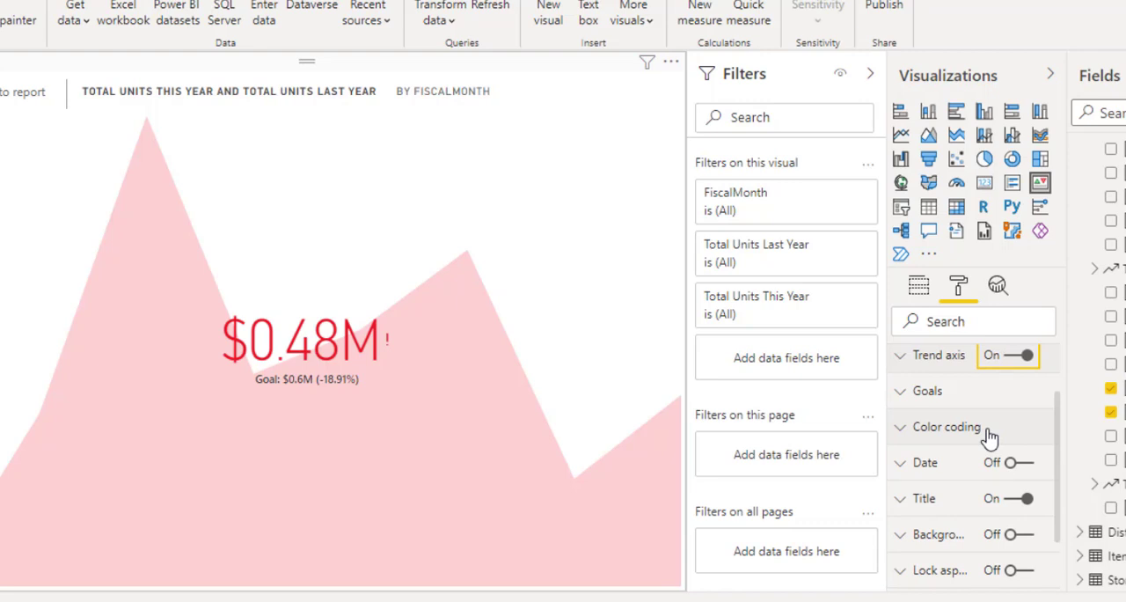
click(937, 394)
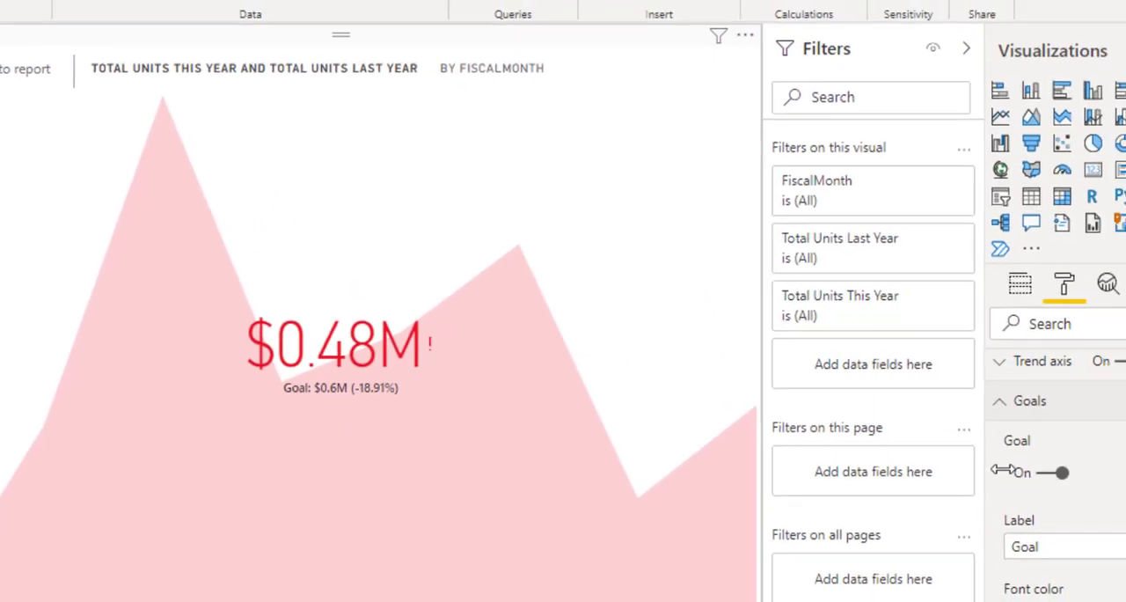
click(992, 470)
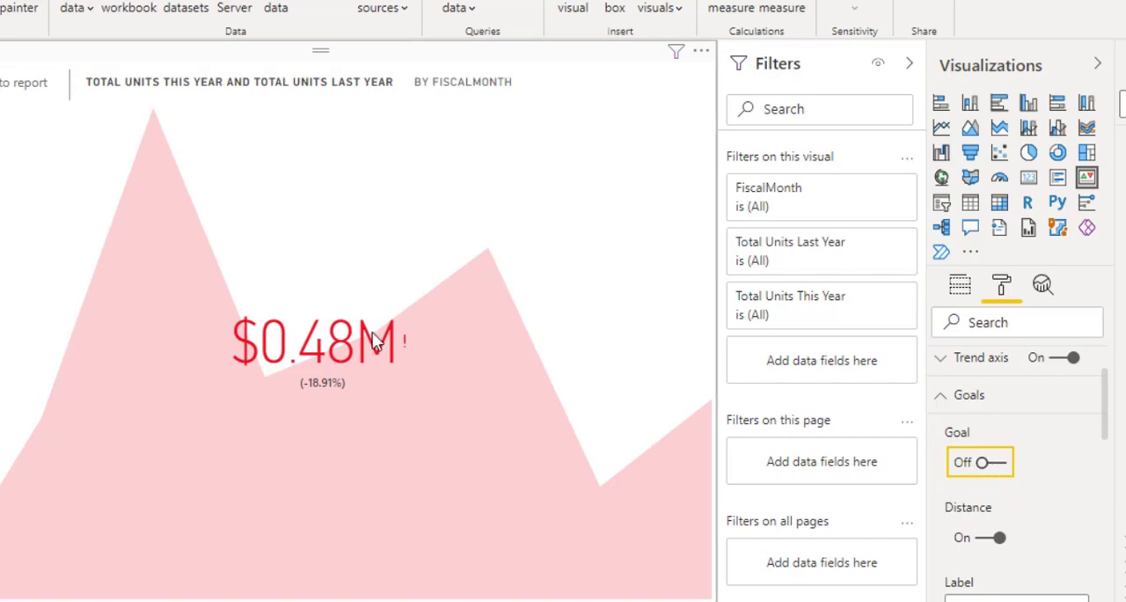
click(911, 467)
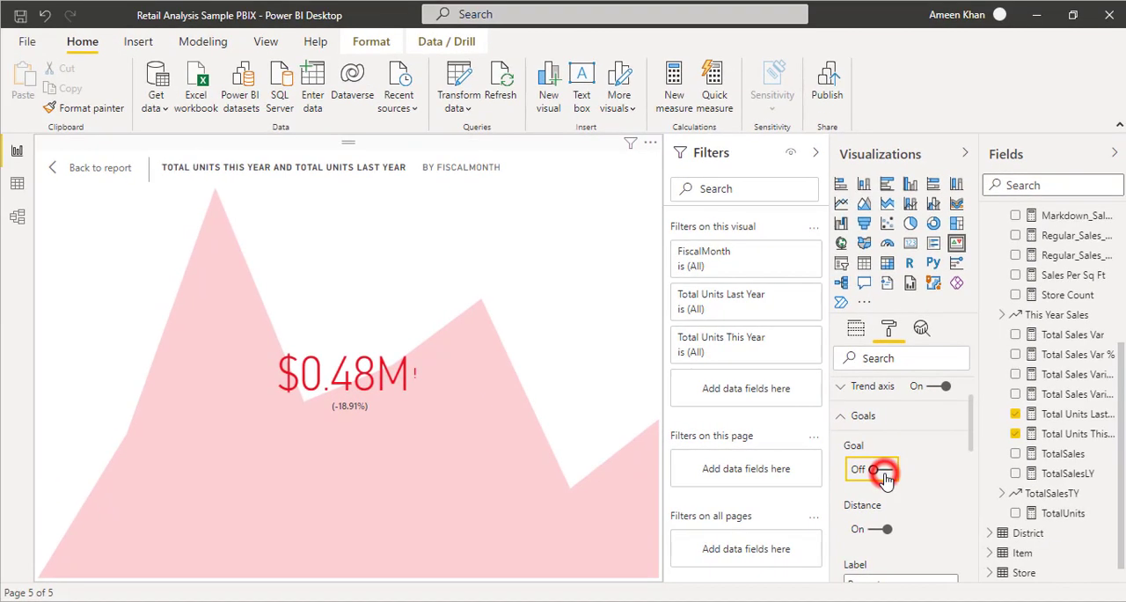
Try a light blue font colour for the KPI's goal text and switch it to orange #EB641B.
scroll(913, 486, down, 2)
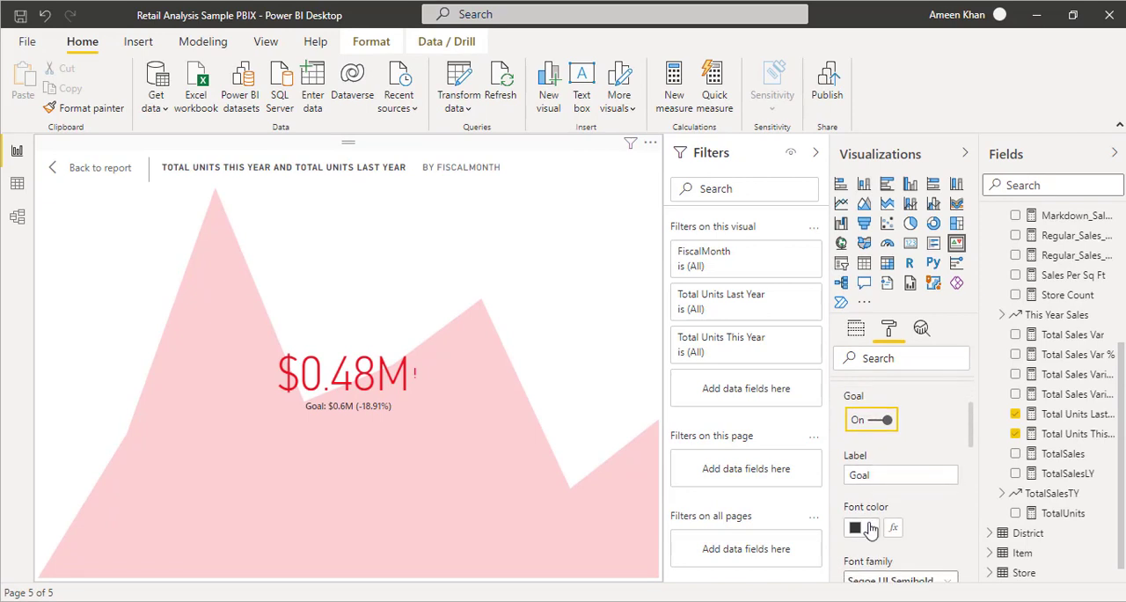
click(869, 527)
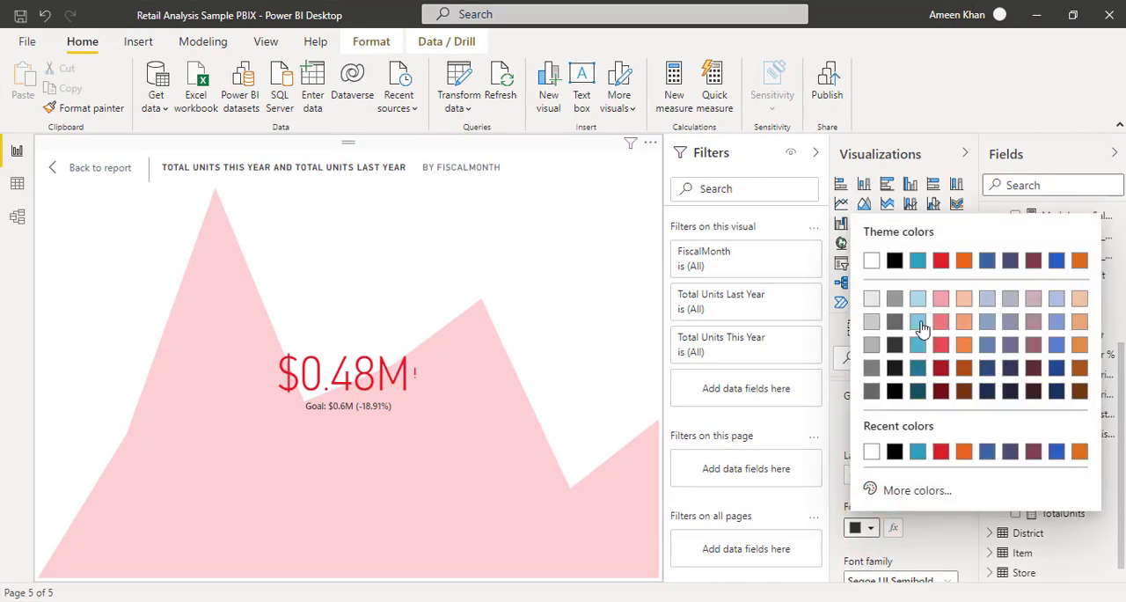
click(919, 323)
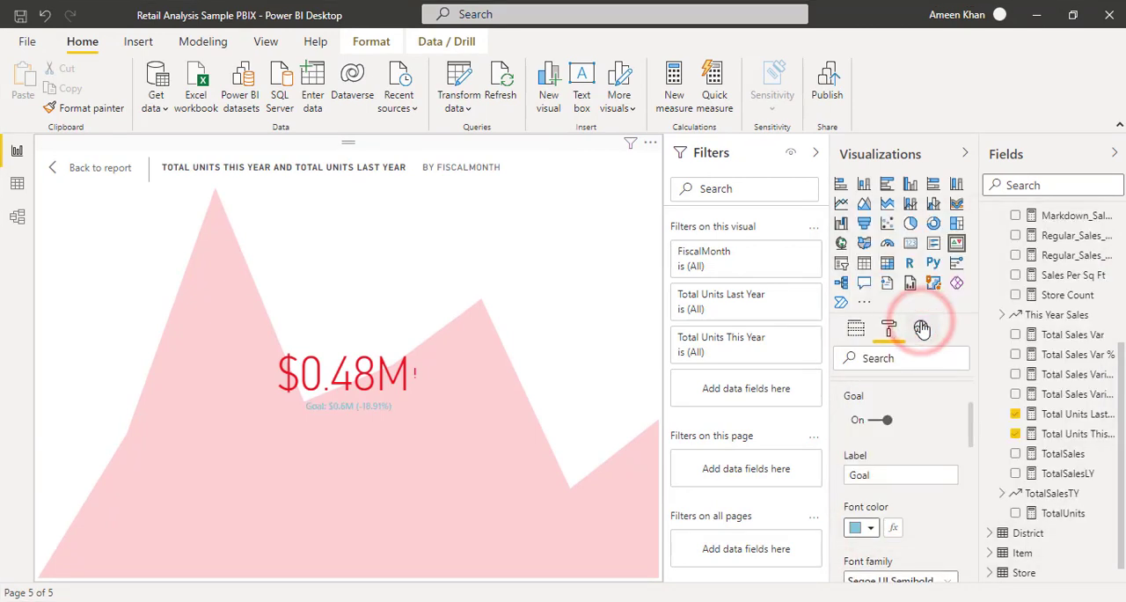
click(871, 528)
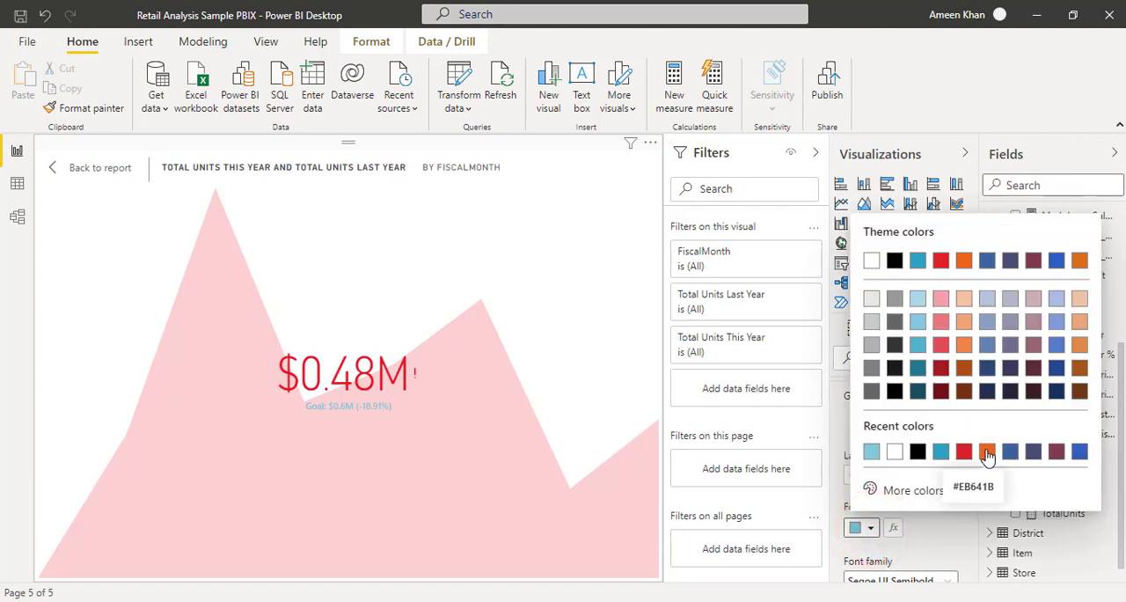
click(987, 451)
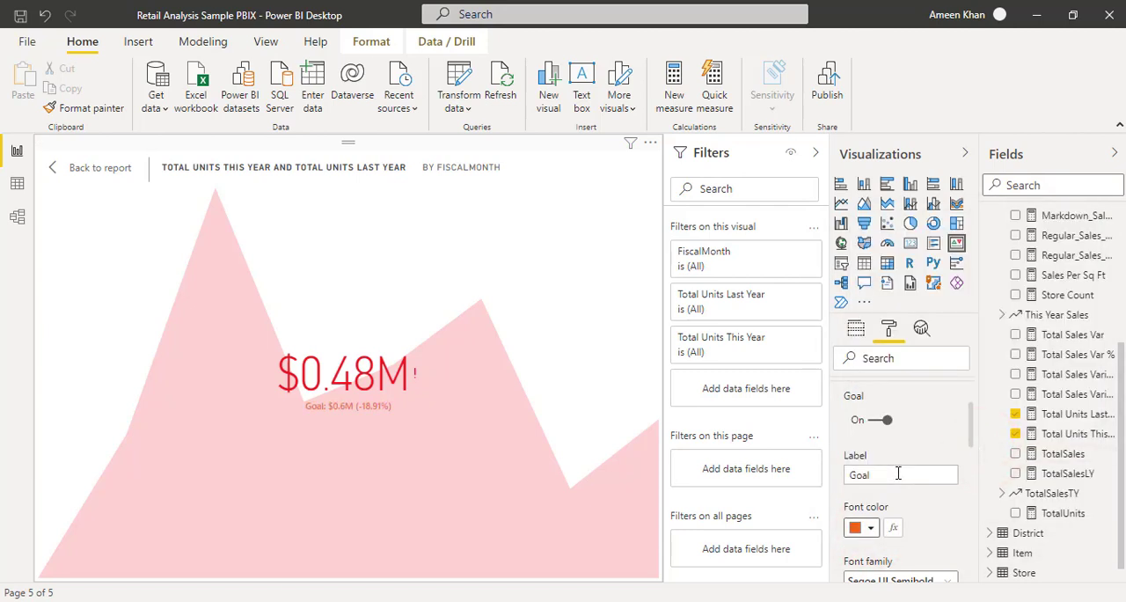
Increase the KPI goal's text size to 14 pt and collapse the Goals settings.
scroll(898, 473, down, 4)
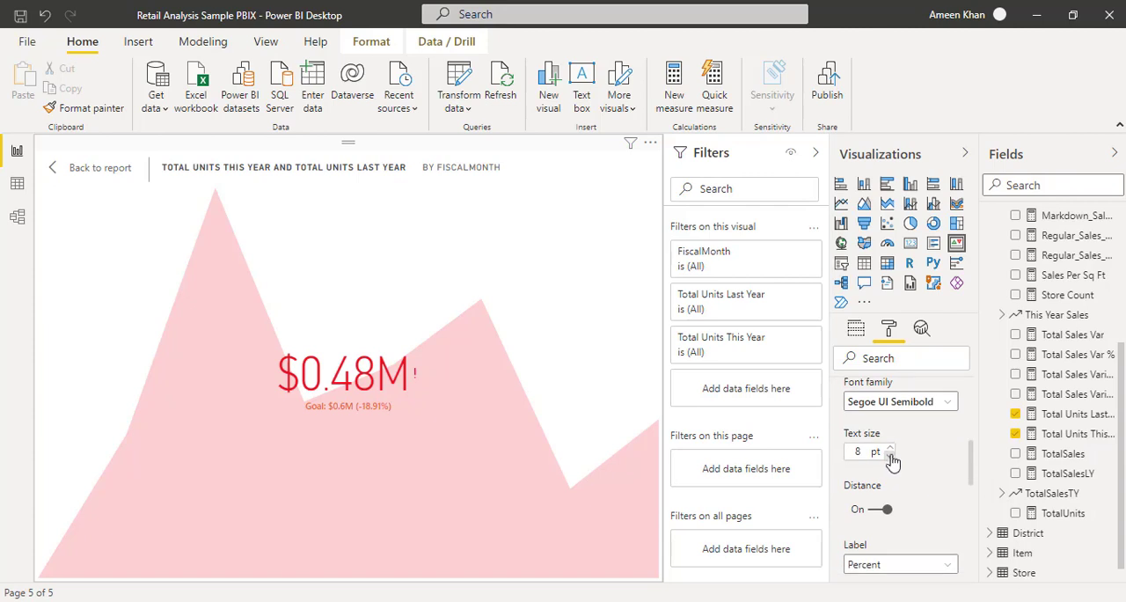
click(889, 447)
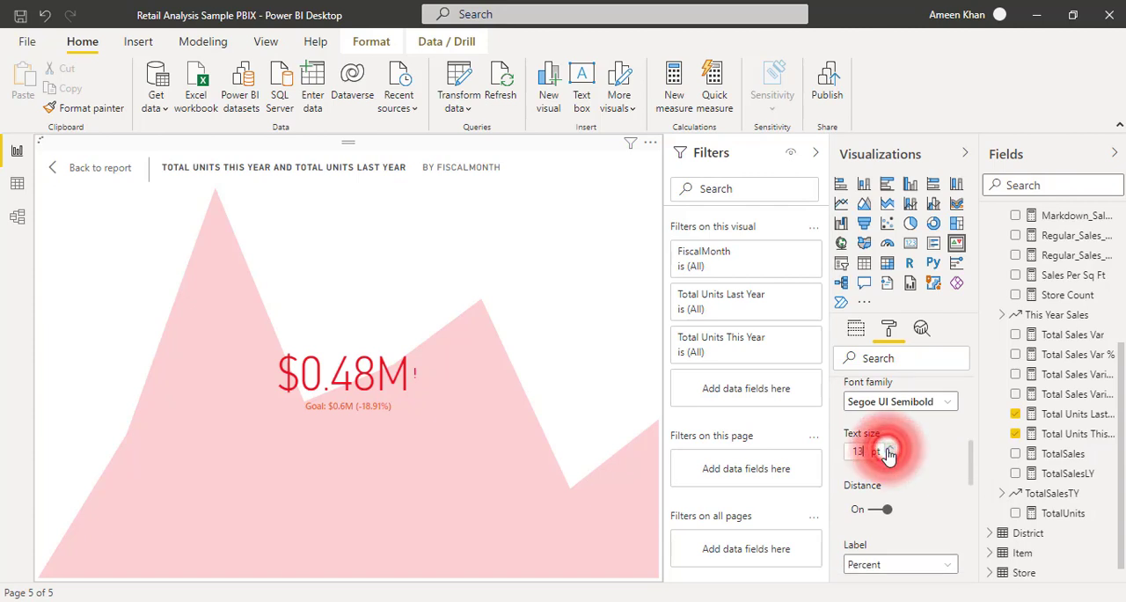
click(889, 448)
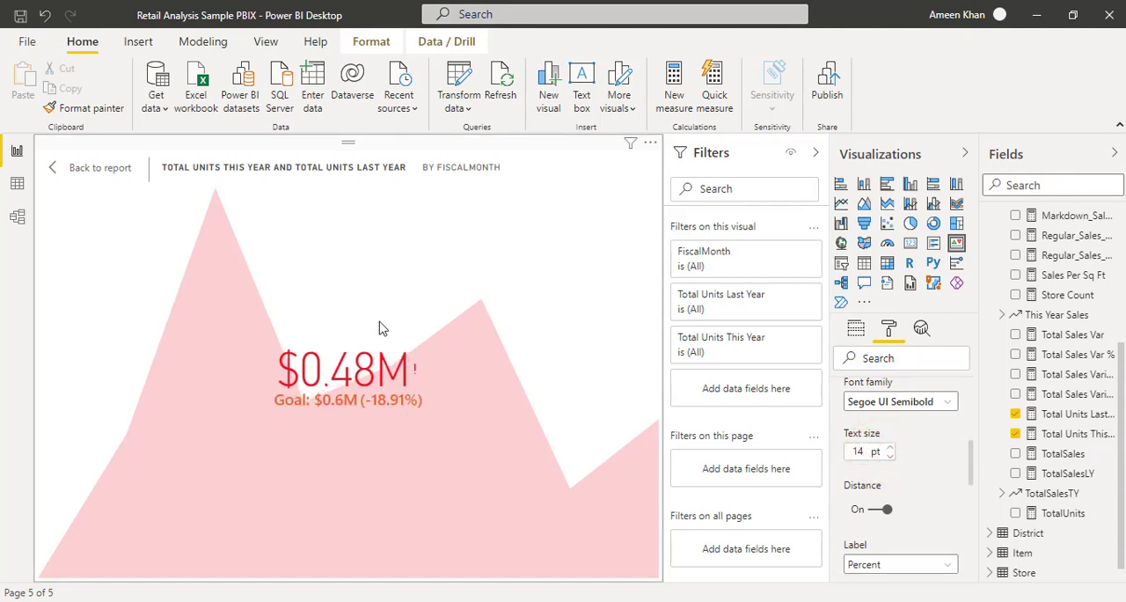
scroll(892, 431, up, 5)
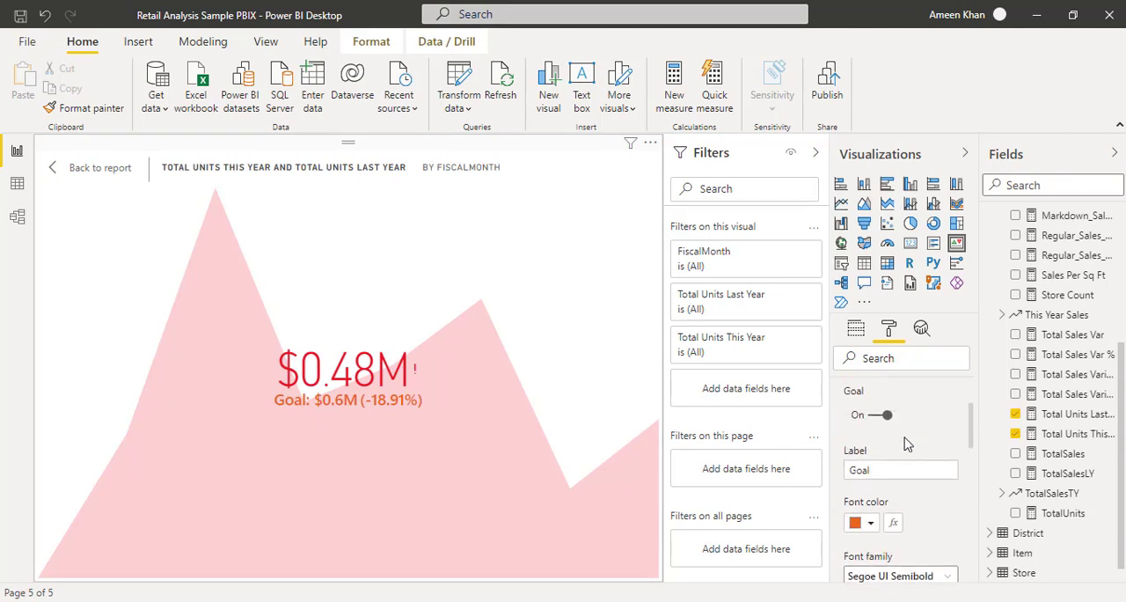
click(843, 464)
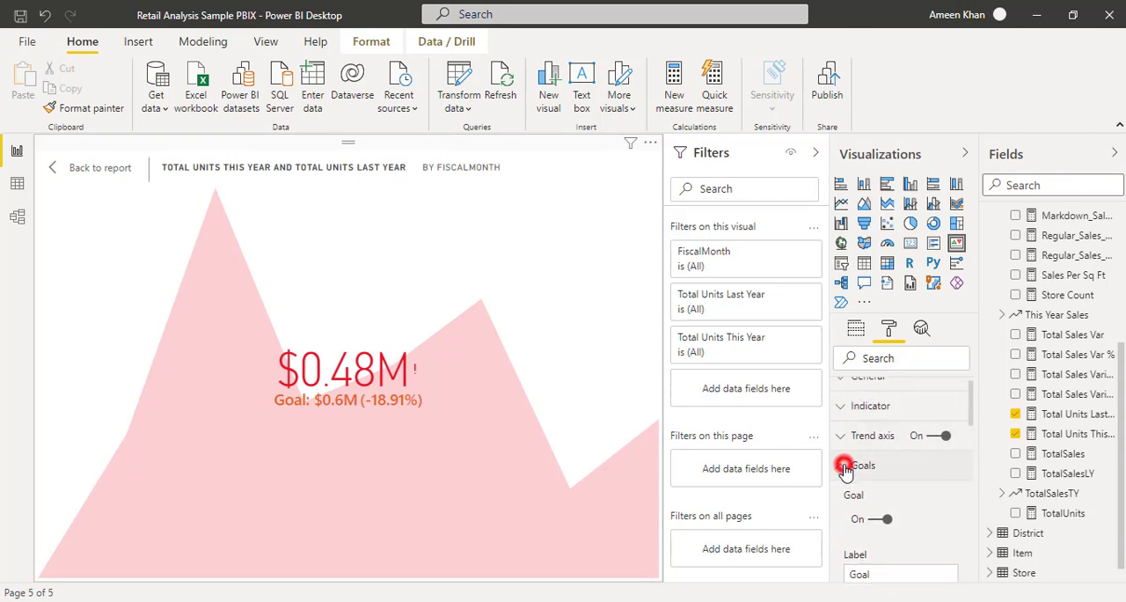
Expand the KPI's Color coding settings and change the Bad Color to a medium blue.
scroll(874, 475, down, 1)
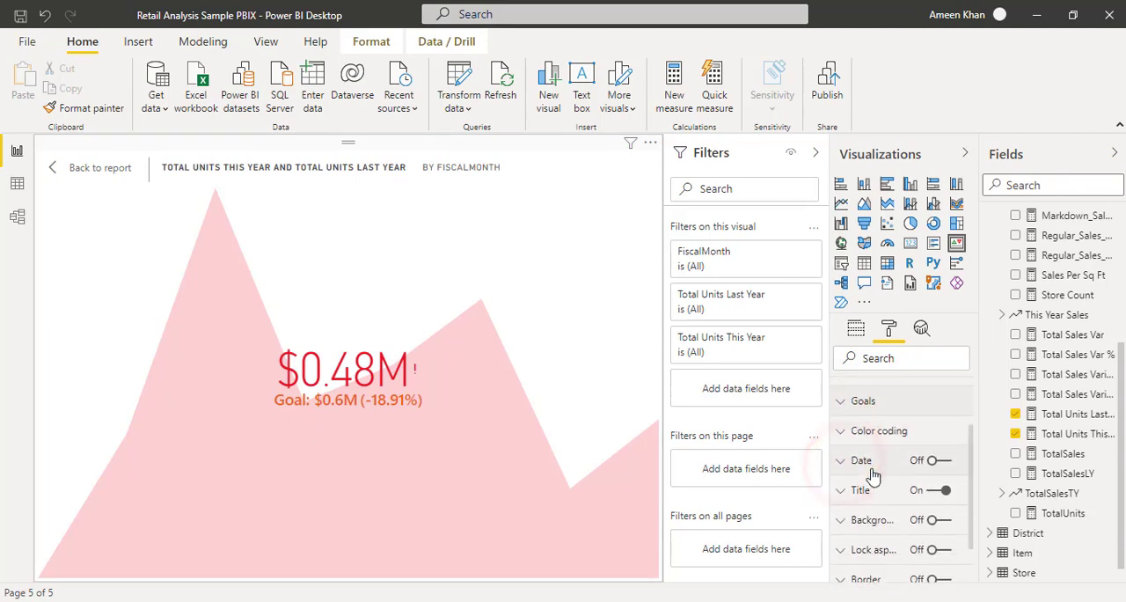
click(842, 428)
scroll(898, 519, down, 2)
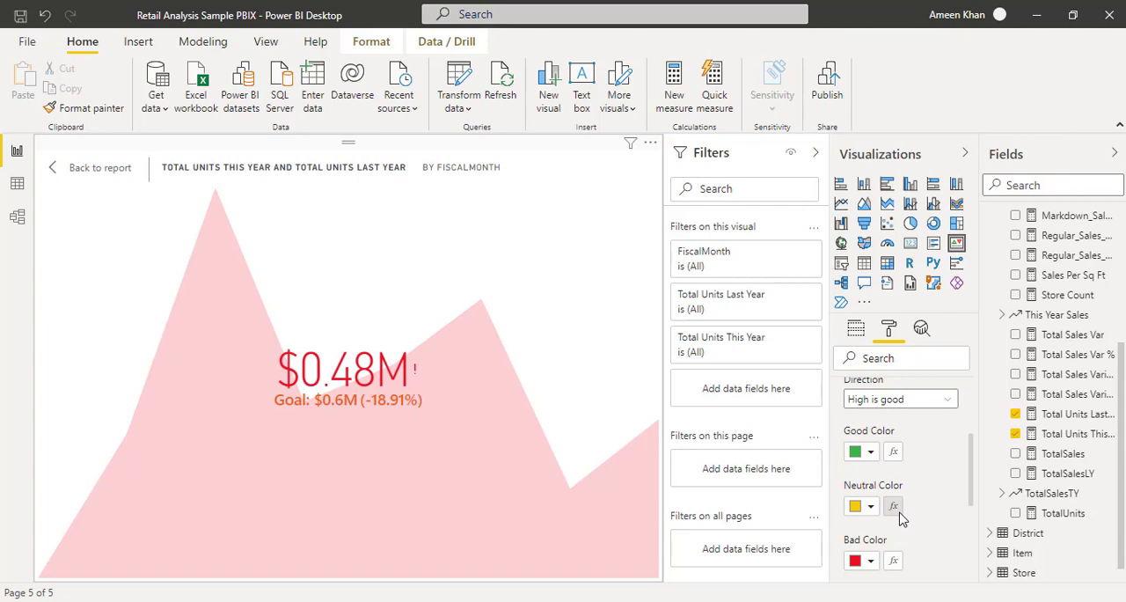
click(870, 560)
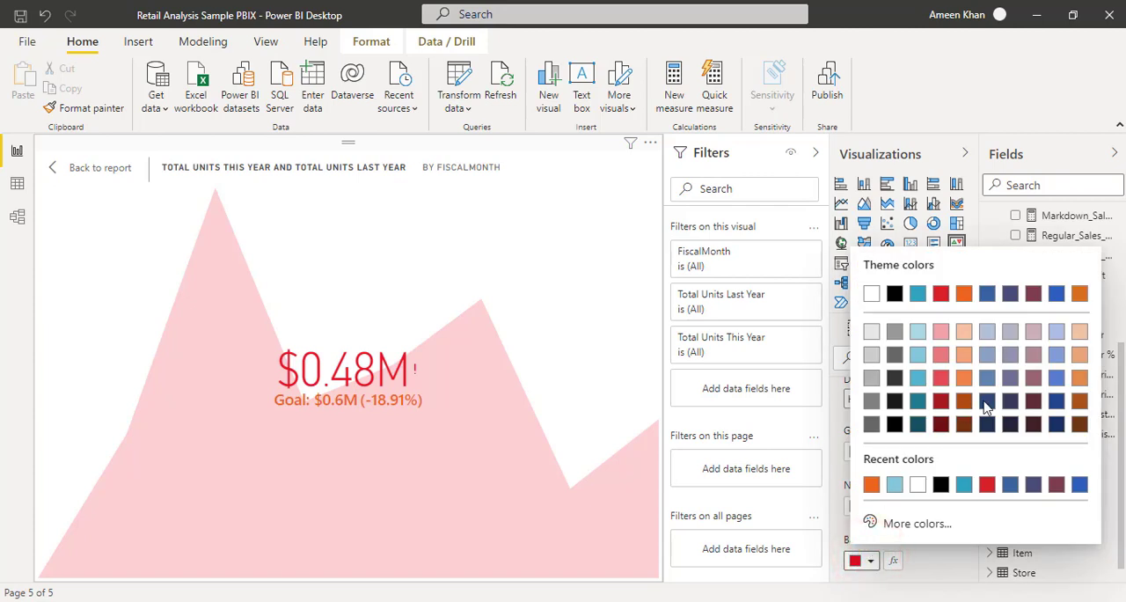
click(1056, 378)
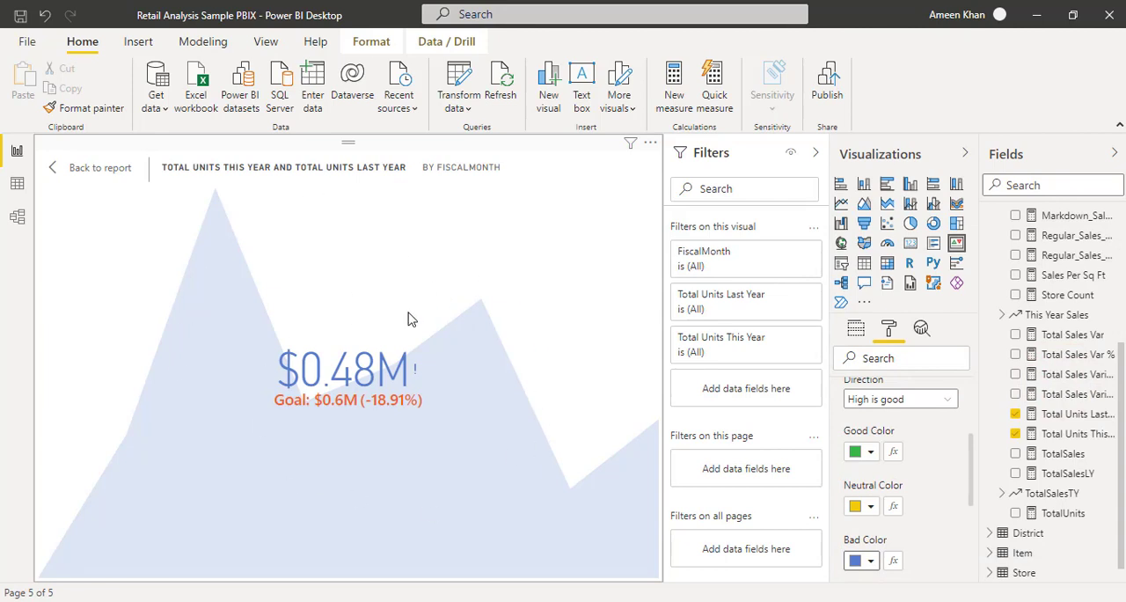
Set the KPI's Bad Color to the red theme colour.
scroll(906, 441, up, 2)
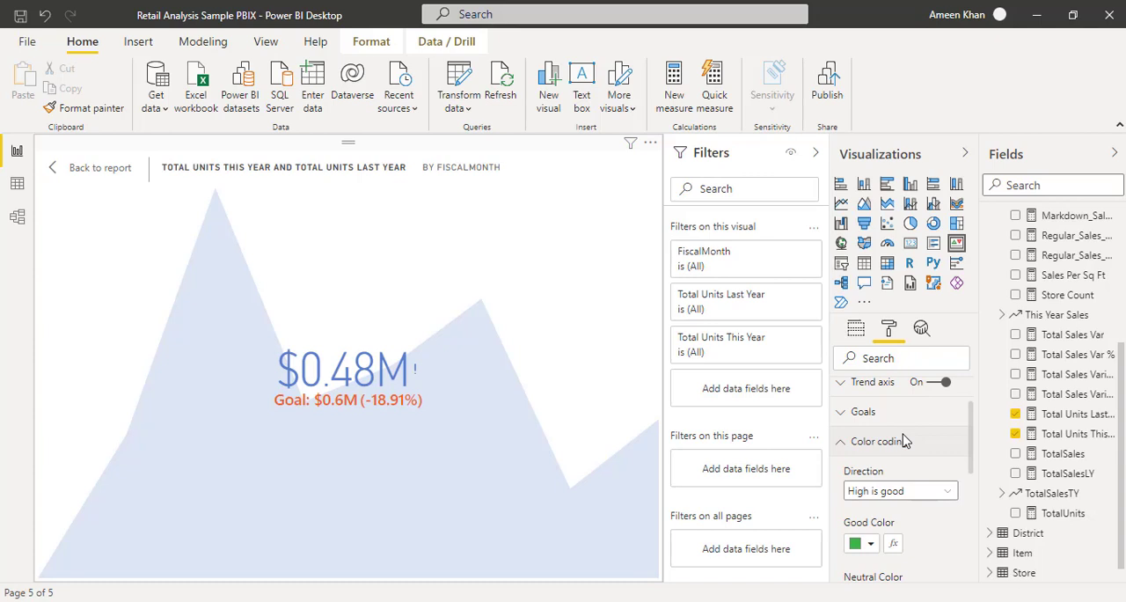
scroll(905, 441, down, 3)
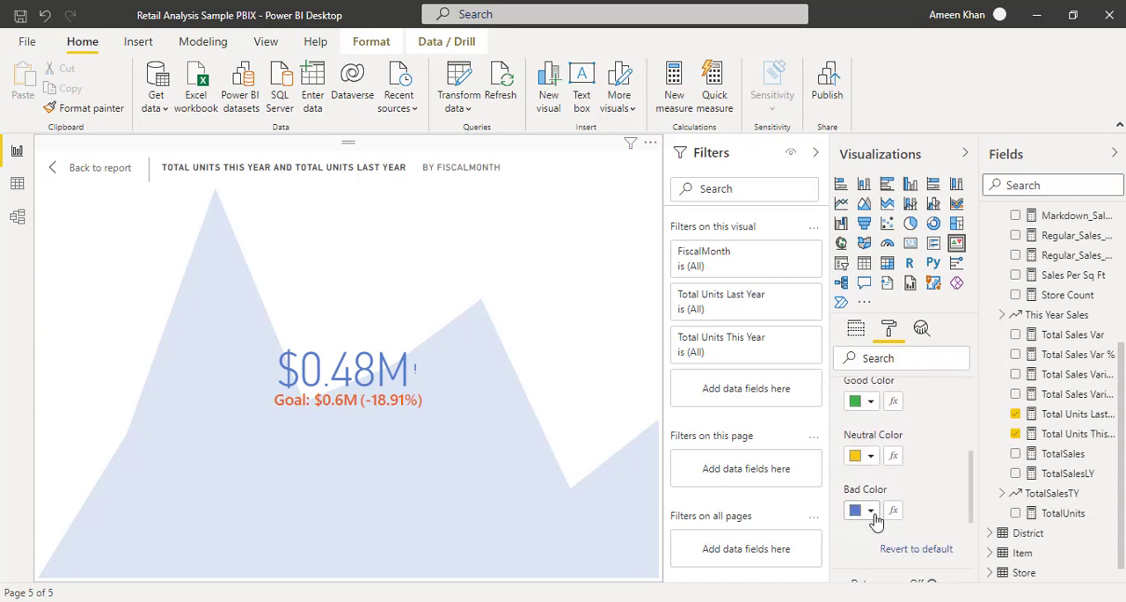
click(870, 511)
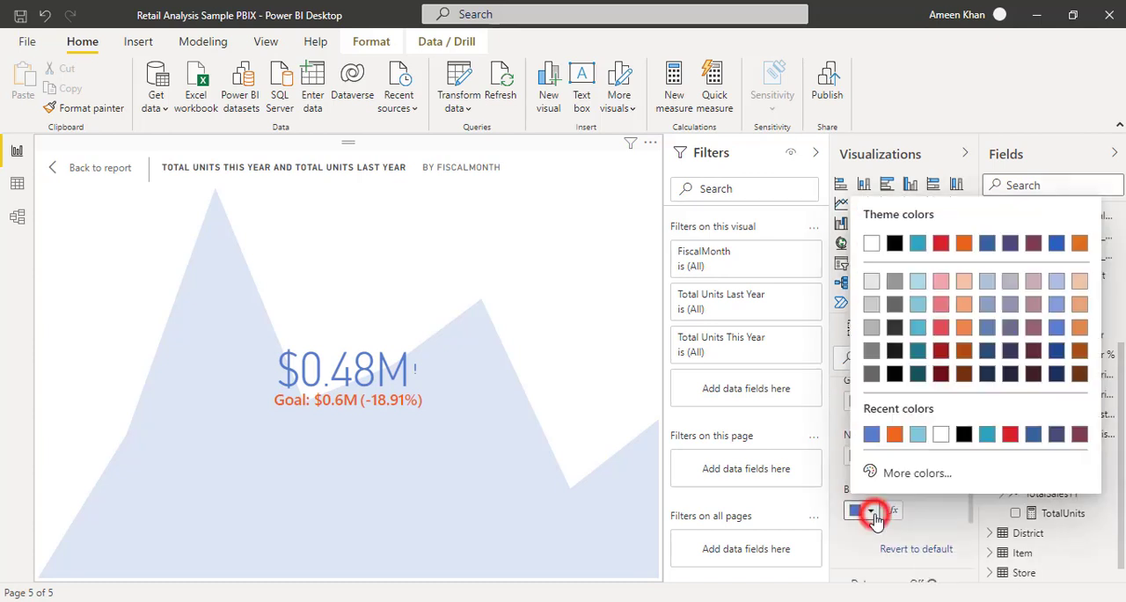
click(941, 248)
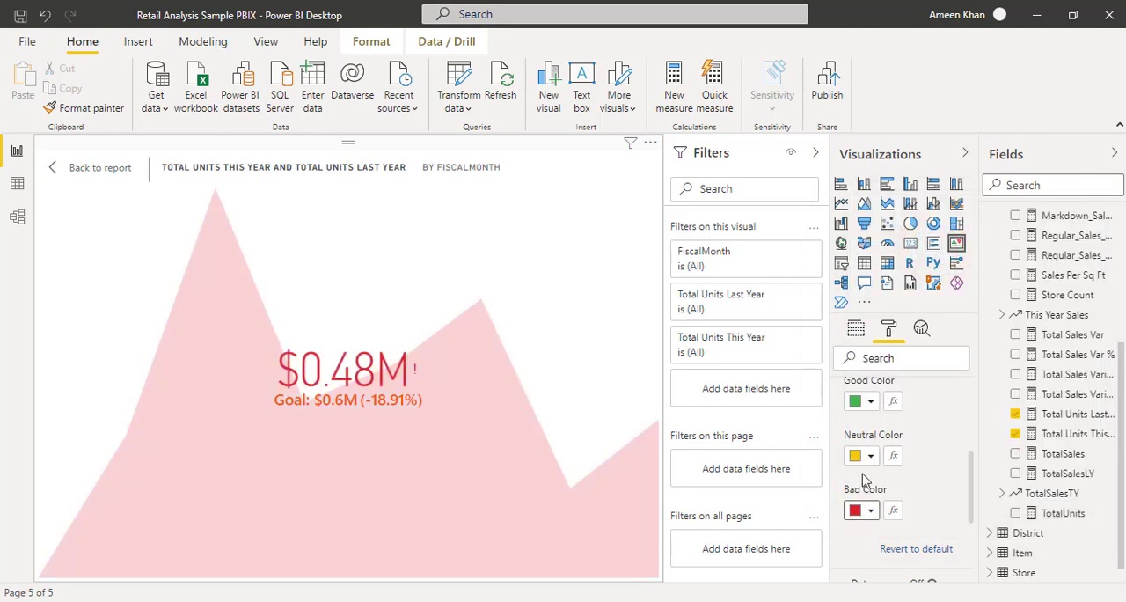
Return to the report page, enlarge the KPI visual from its lower corner and deselect it.
click(84, 168)
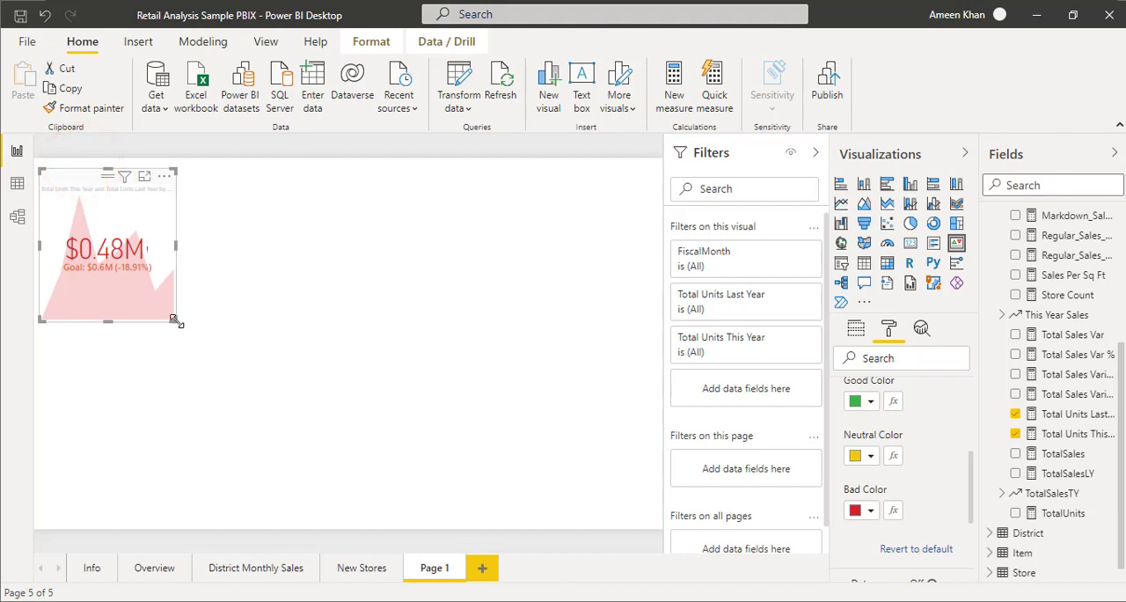
drag(175, 320, 263, 348)
click(419, 330)
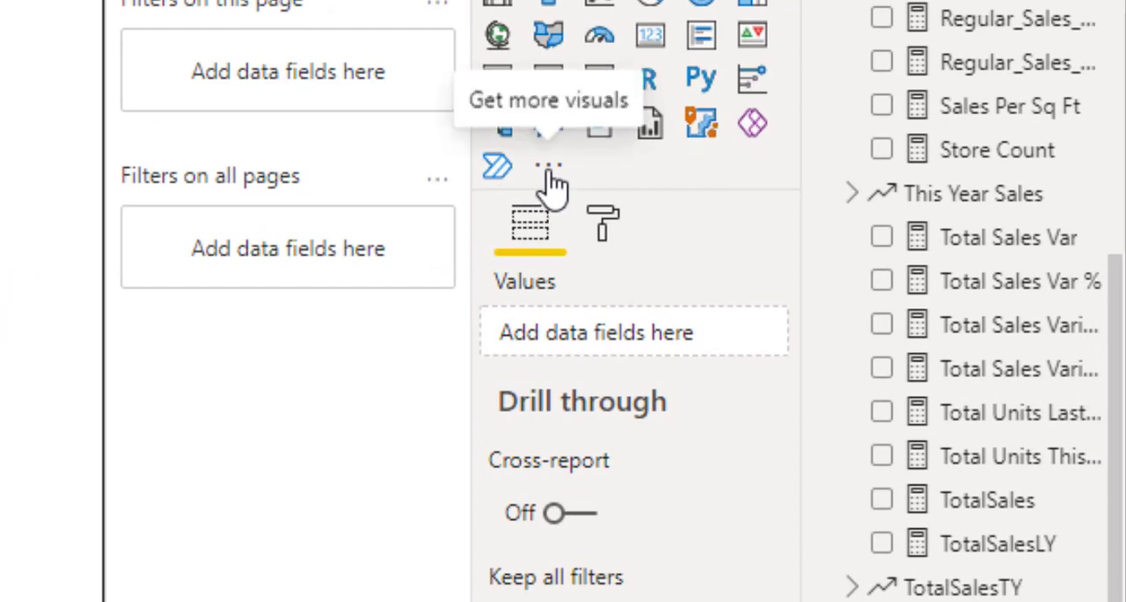
Search AppSource for "kpi indicator" and add the KPI Indicator custom visual to the report.
click(549, 174)
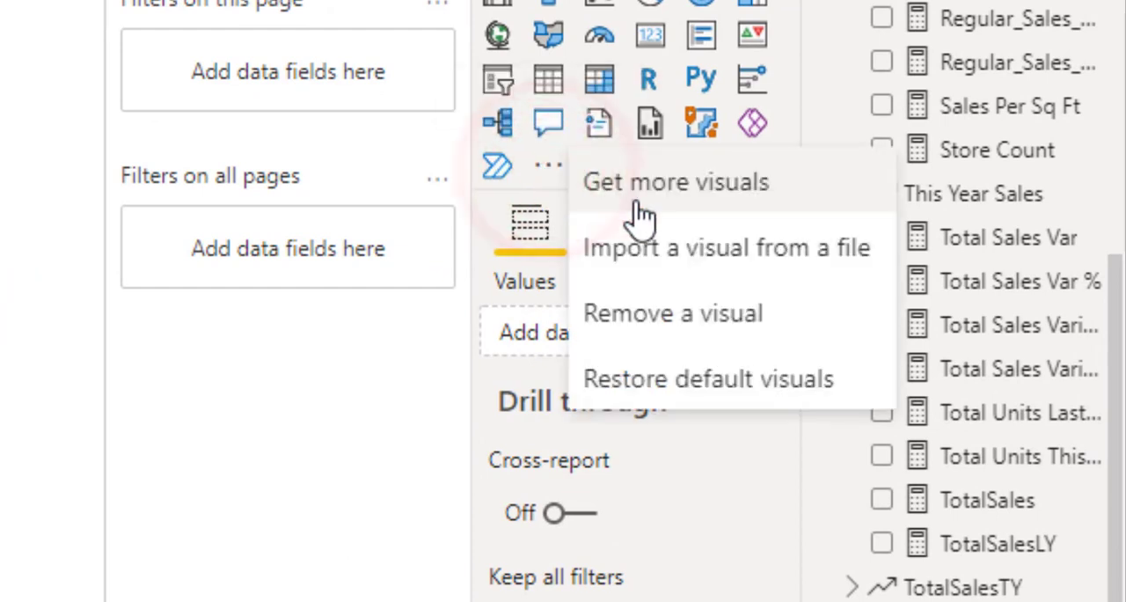
click(636, 195)
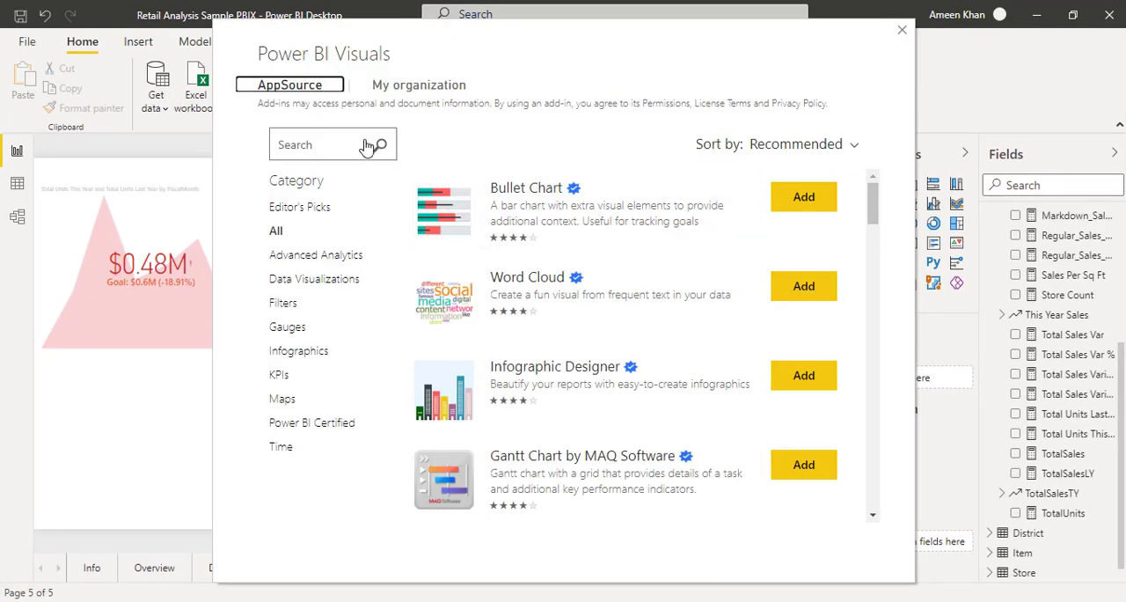
click(337, 140)
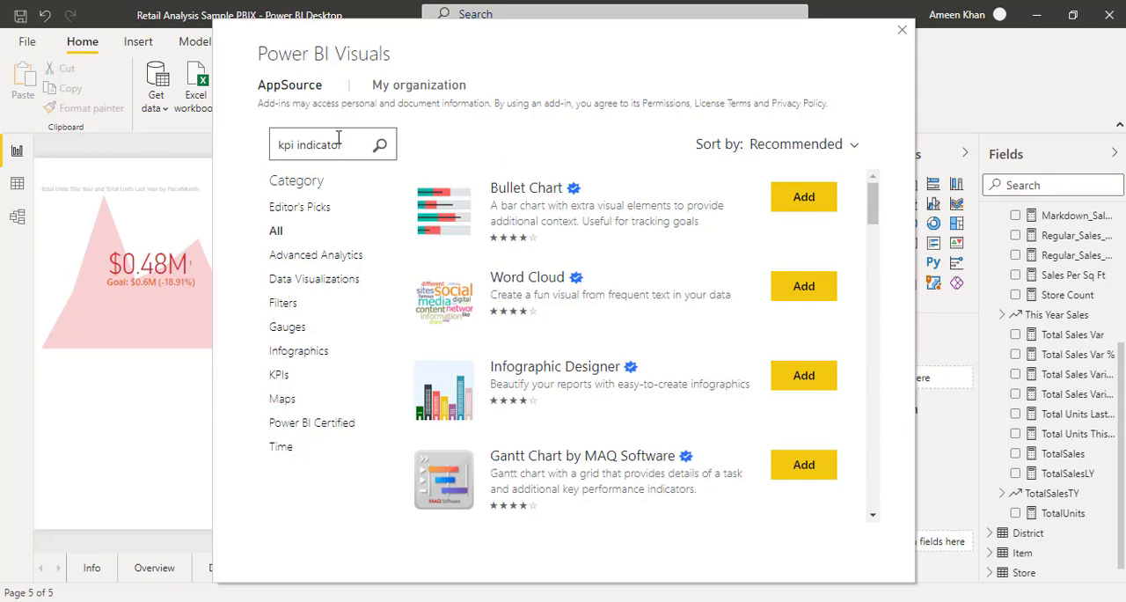
click(380, 146)
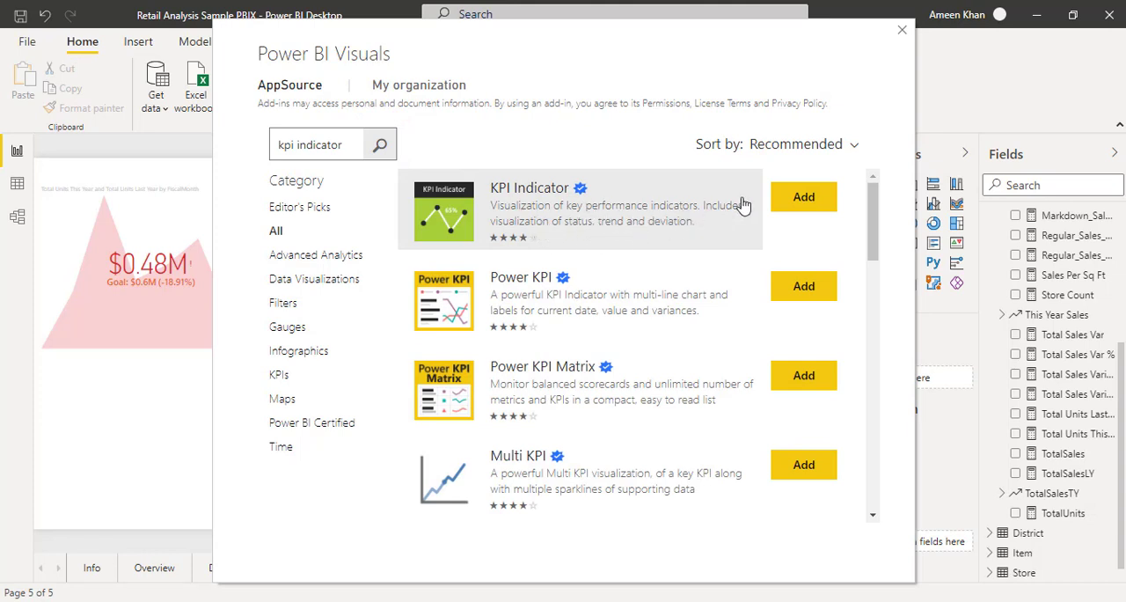
click(819, 201)
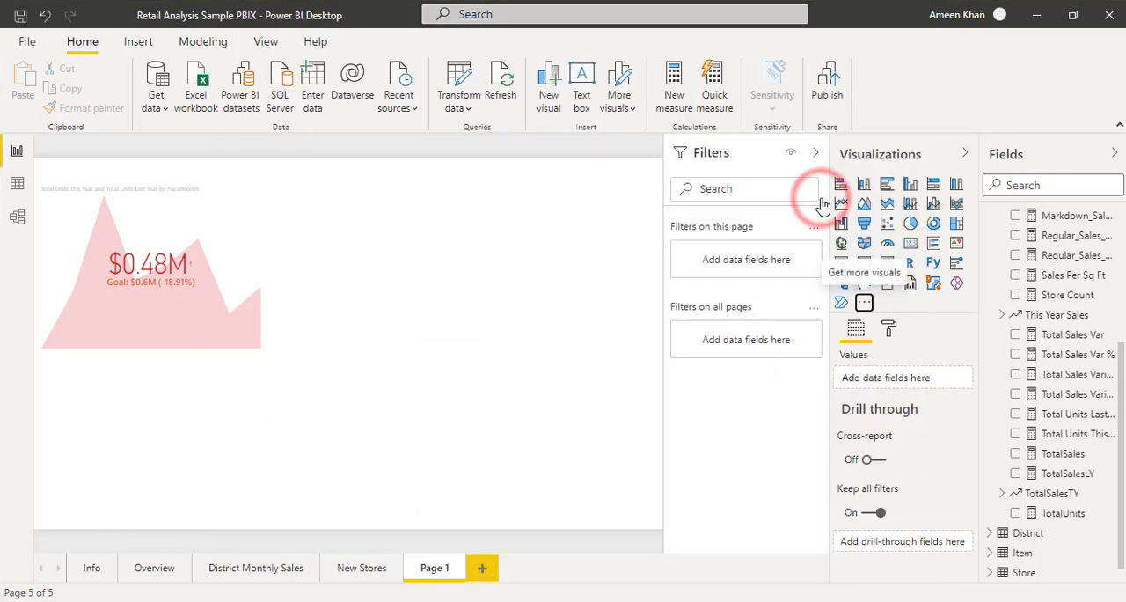
click(709, 335)
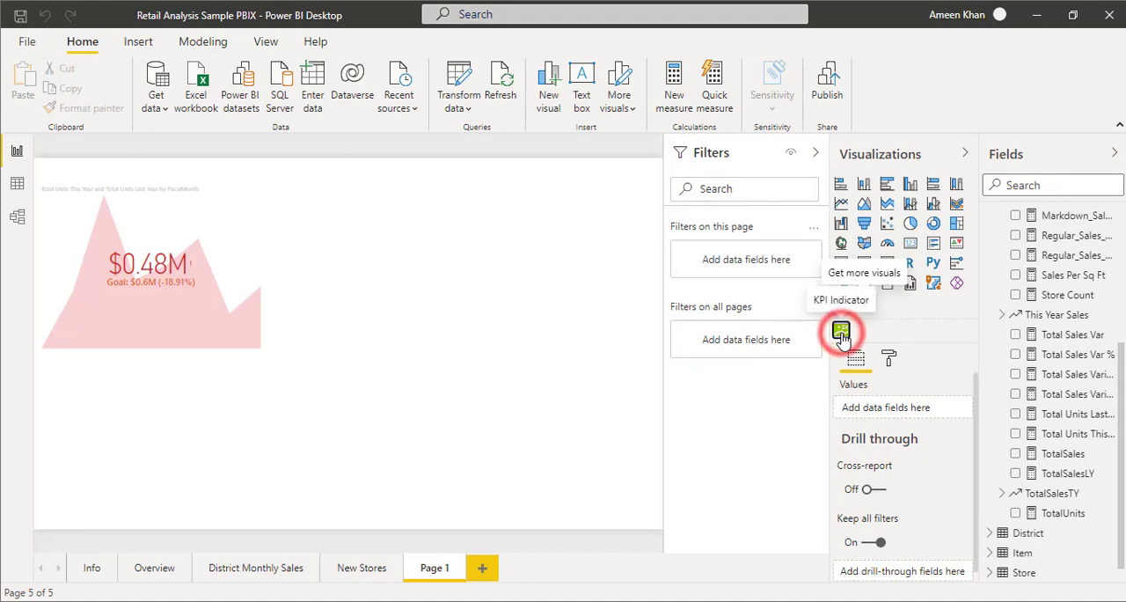
Place a KPI Indicator visual beside the existing KPI on Page 1 and collapse the Sales table in the field list.
click(841, 333)
drag(189, 420, 464, 298)
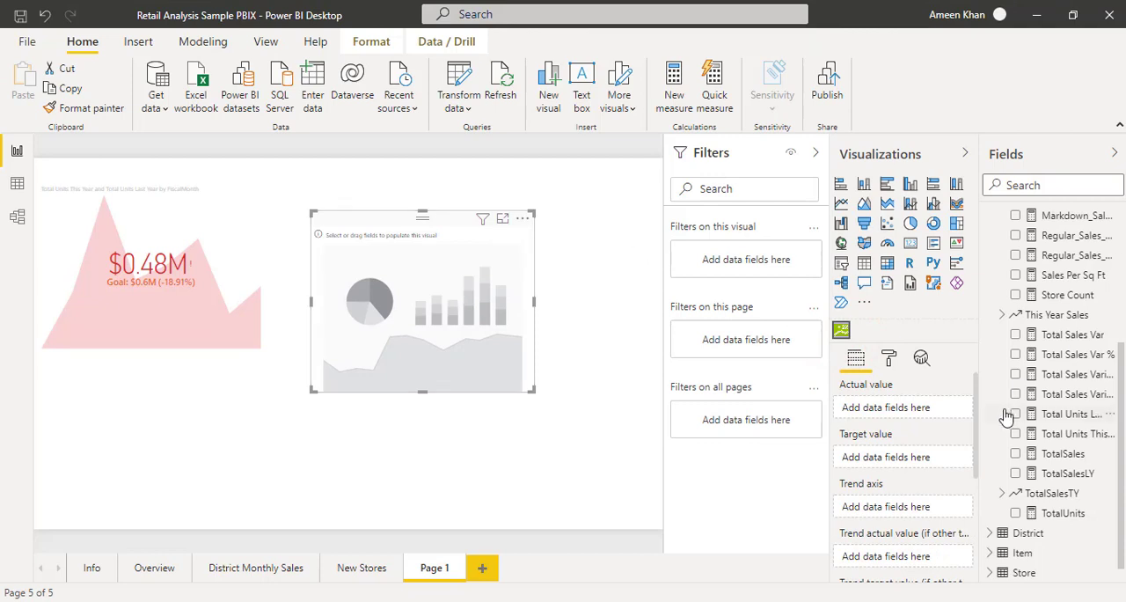
scroll(1006, 417, up, 3)
click(990, 219)
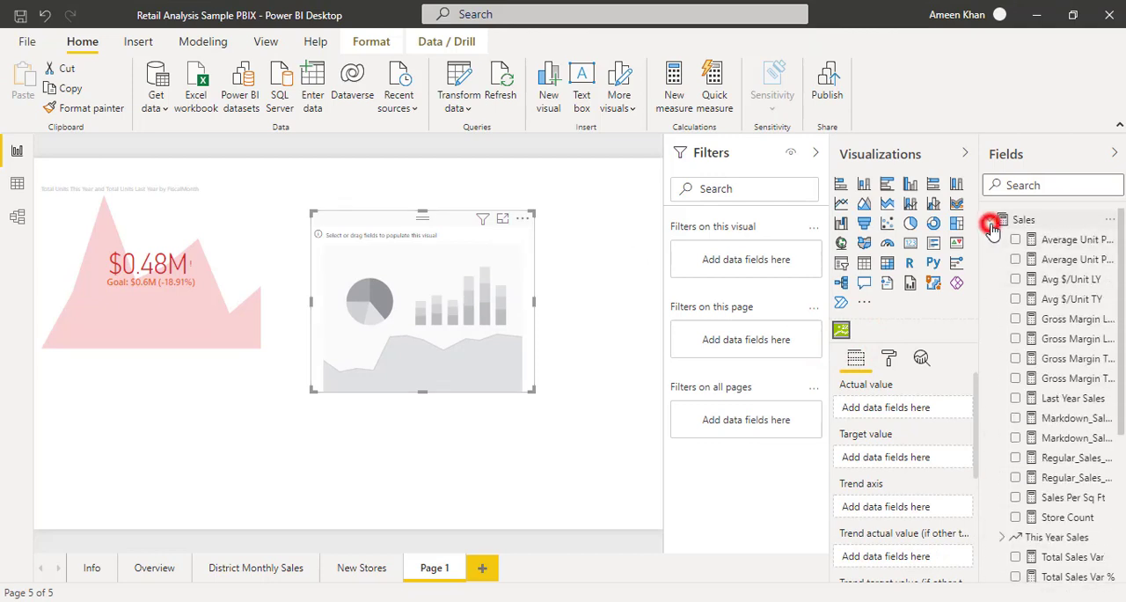
Load Sheet1 from the KPI-indicators Excel workbook into the report.
click(197, 98)
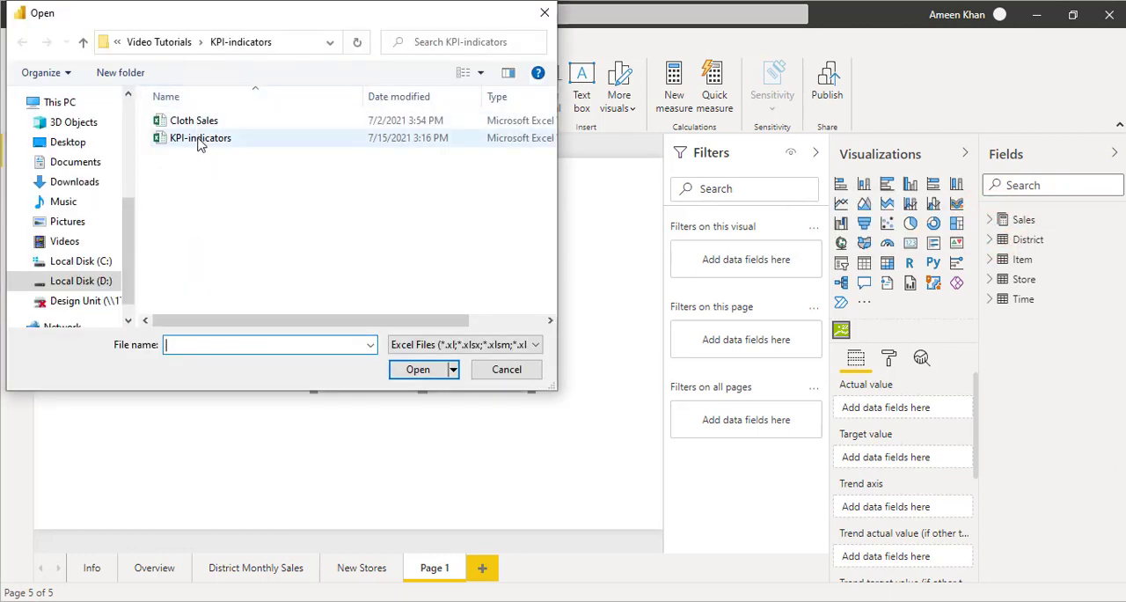
click(197, 139)
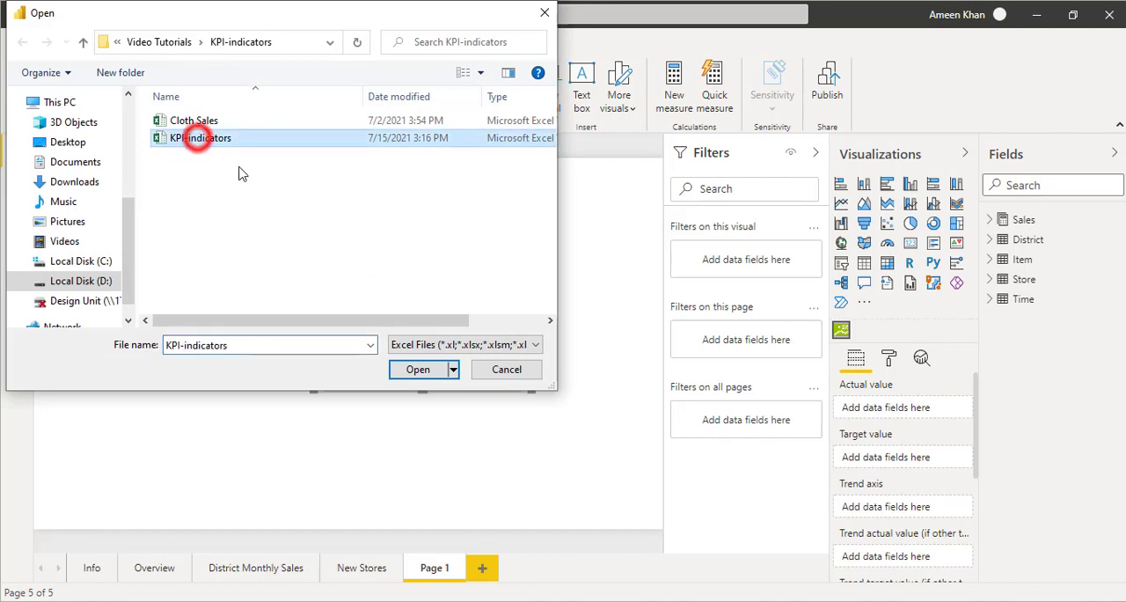
click(421, 368)
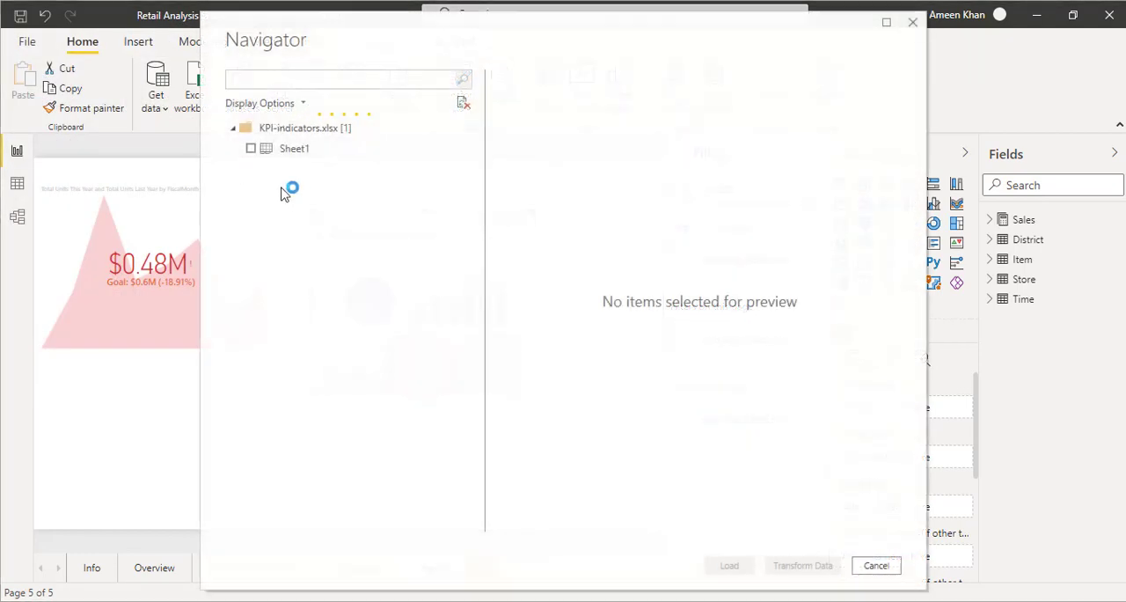
click(251, 150)
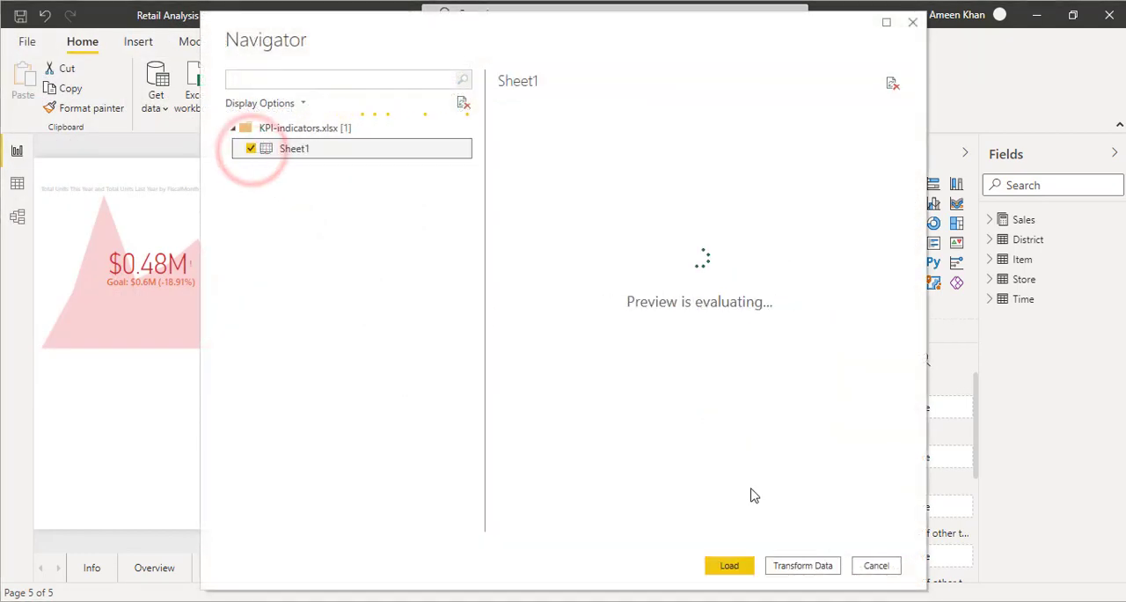
click(729, 565)
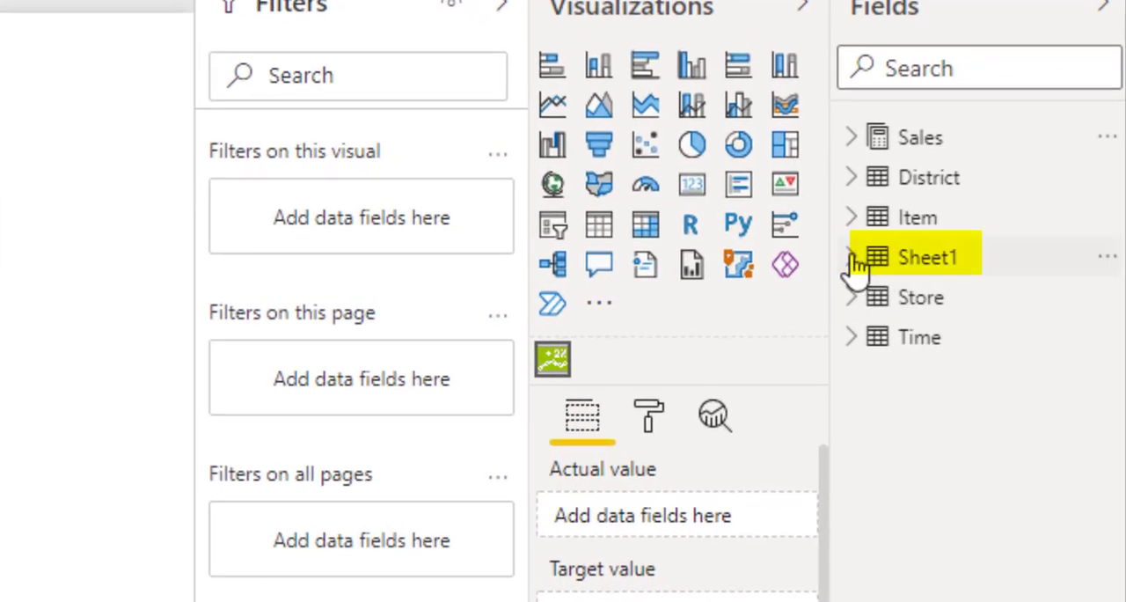
Expand the Sheet1 table and assign its Target field to the KPI Indicator's Target value.
click(851, 263)
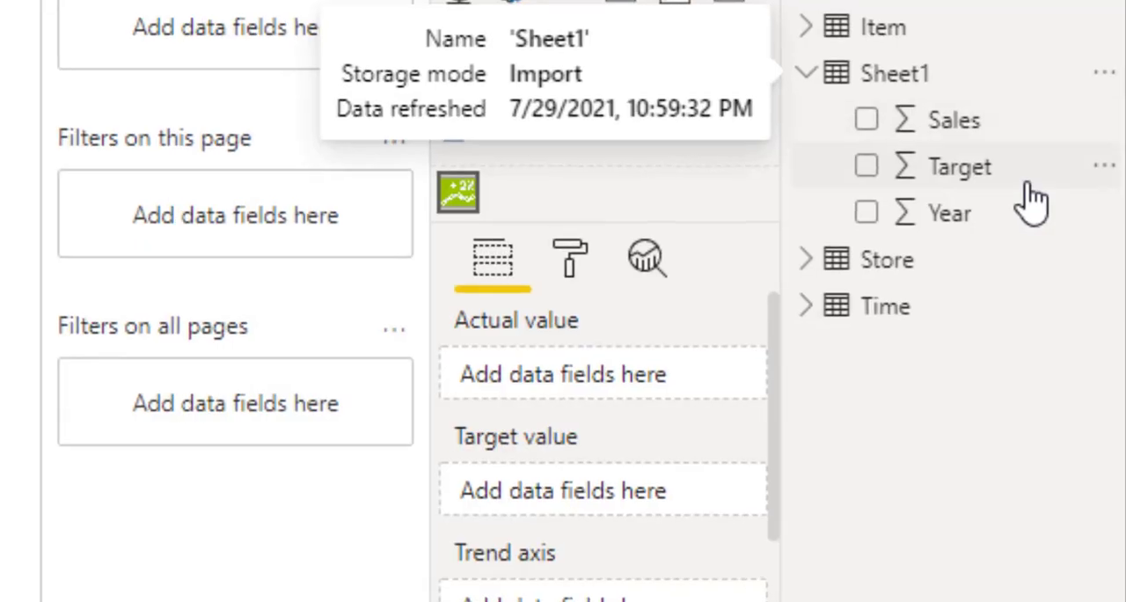
drag(1082, 318, 938, 426)
drag(683, 424, 664, 509)
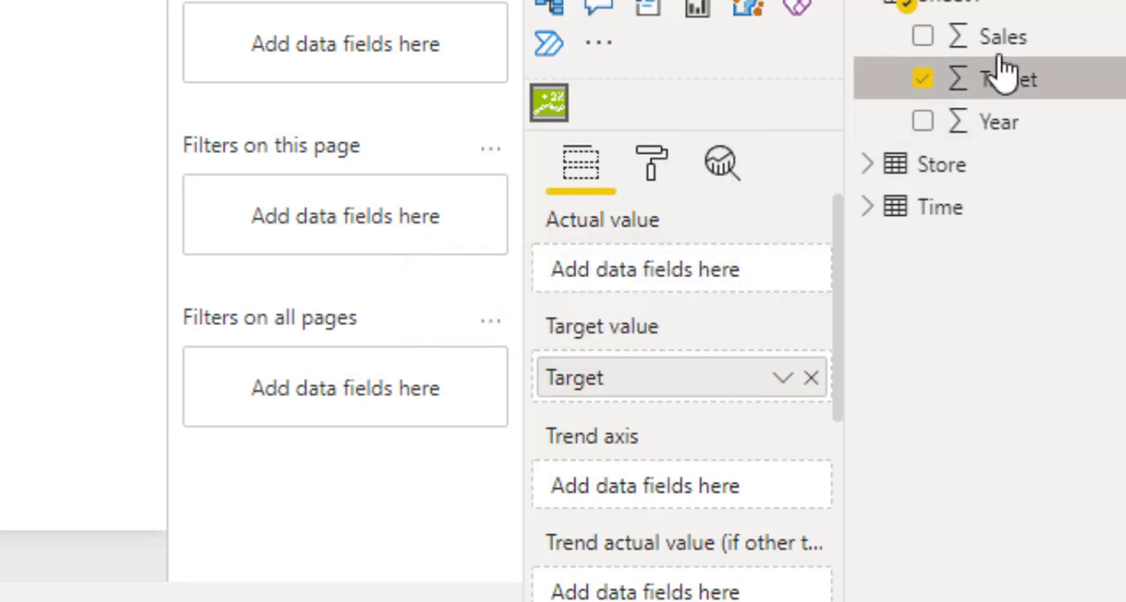
Assign Sheet1's Sales field to the KPI Indicator's Actual value and its Year field to the Trend axis.
drag(1003, 40, 720, 279)
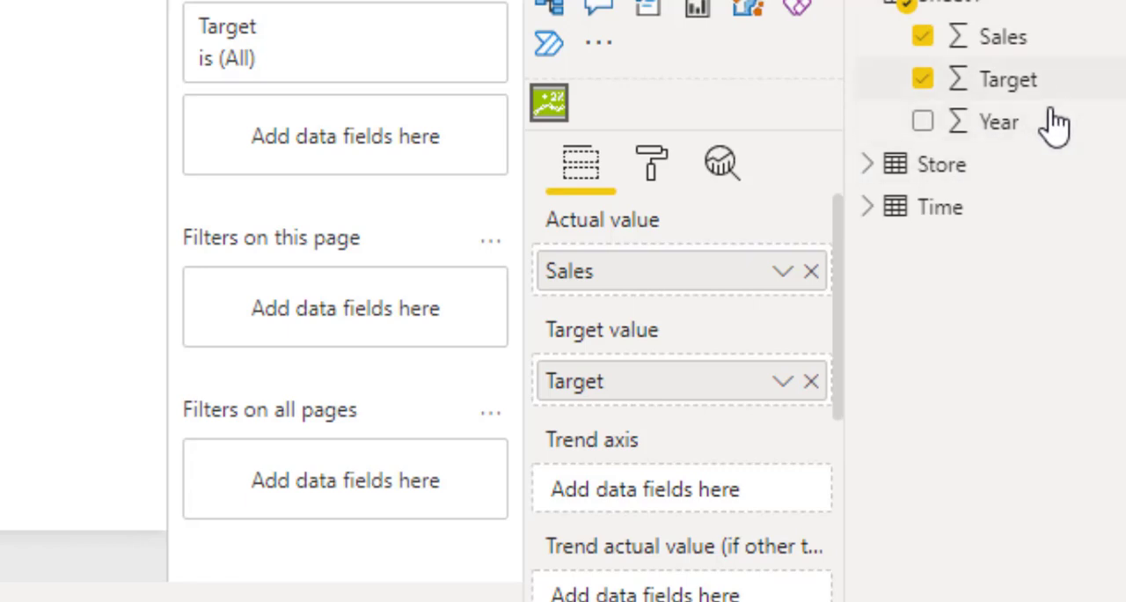
drag(1054, 126, 749, 440)
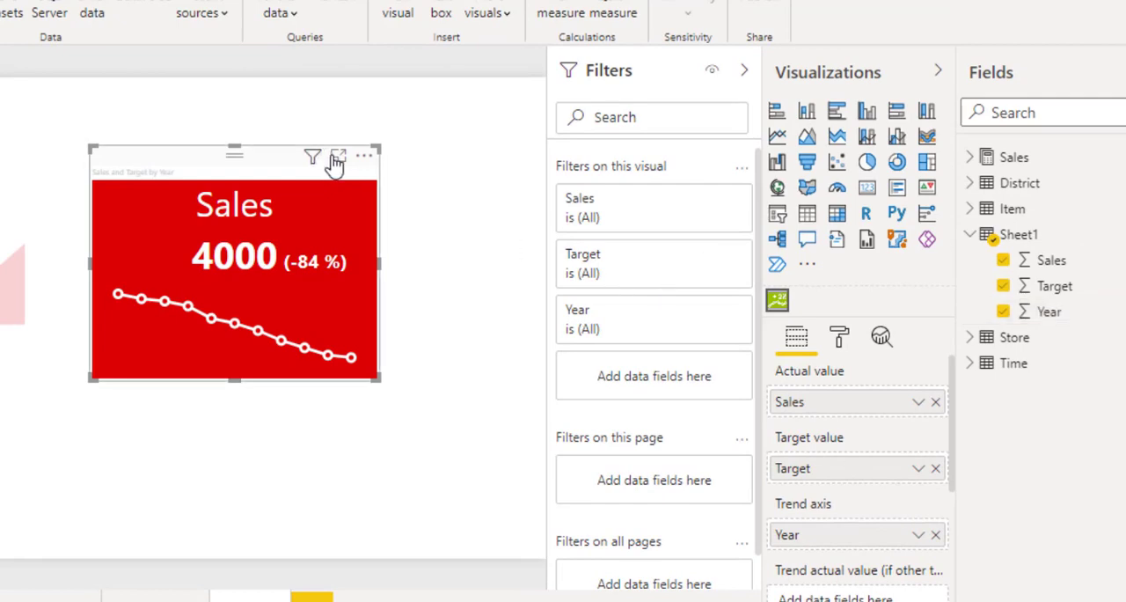
Open the KPI Indicator in focus mode and sort its data in ascending order.
click(338, 156)
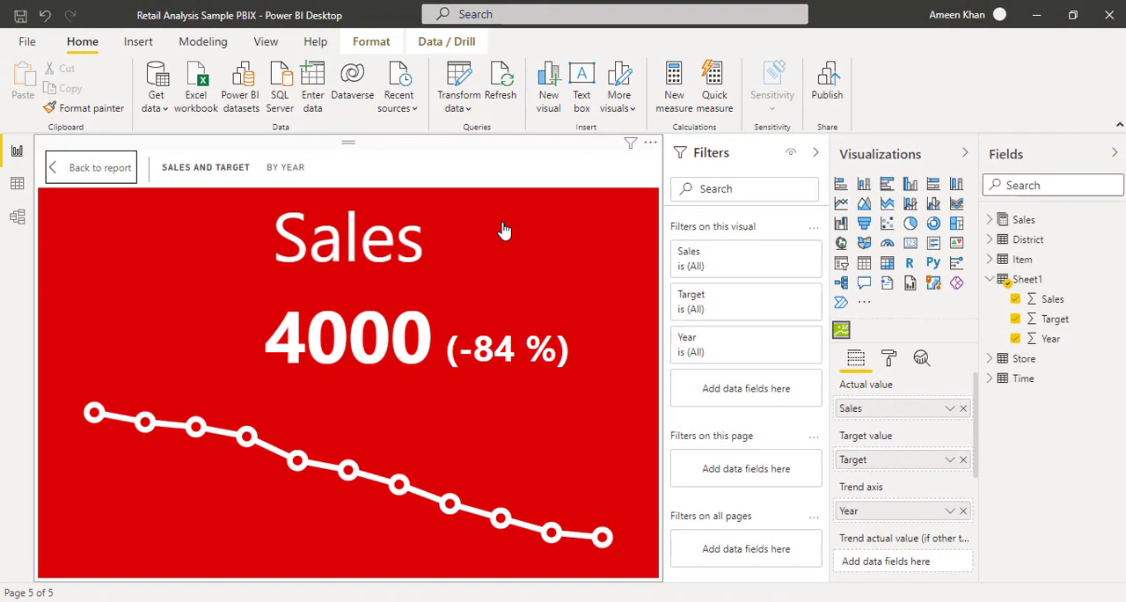
click(651, 143)
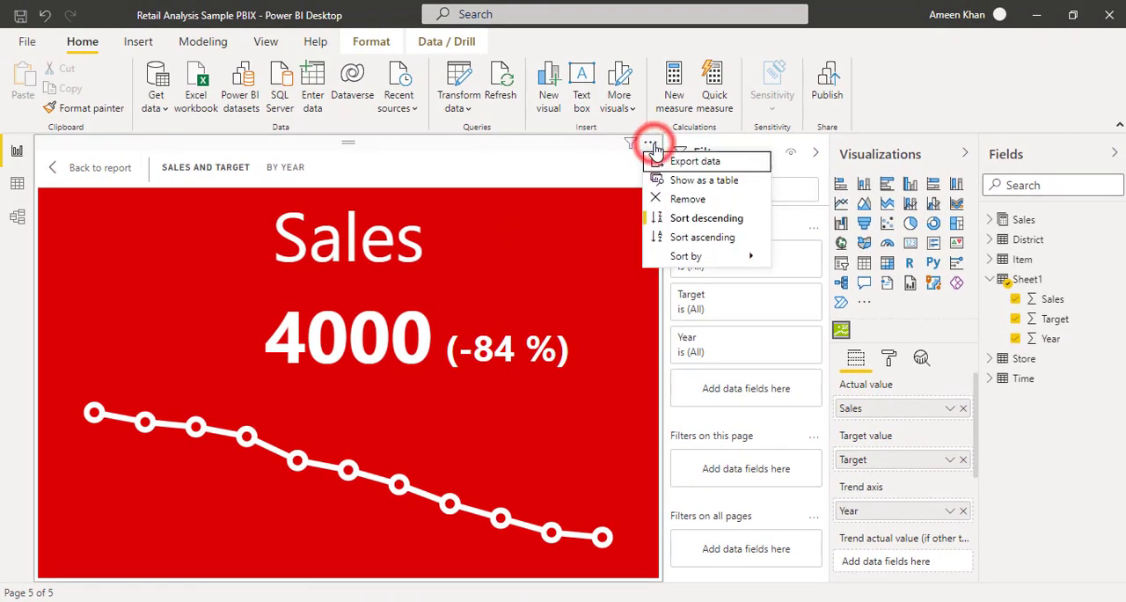
click(693, 240)
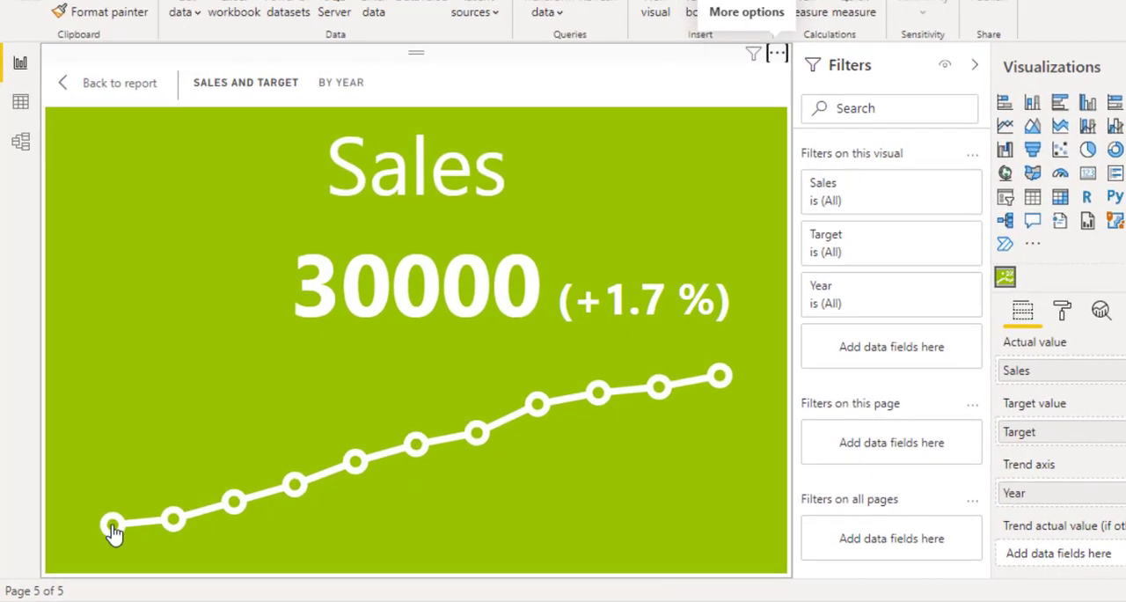
Examine the year, actual and target values of several data points along the KPI Indicator's trend line.
mouse_move(96, 541)
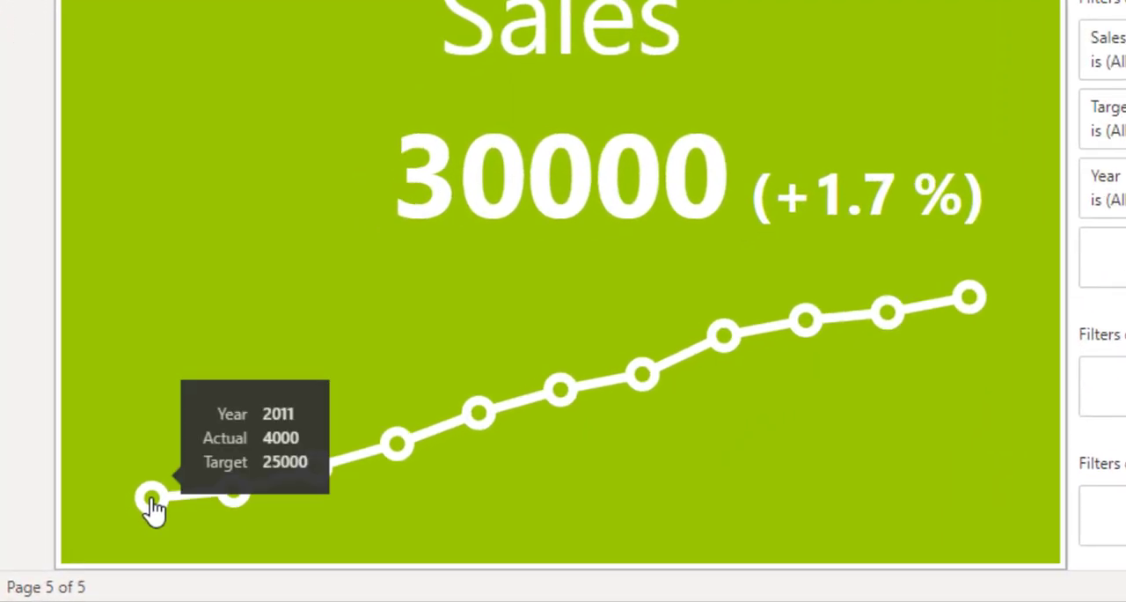
mouse_move(232, 498)
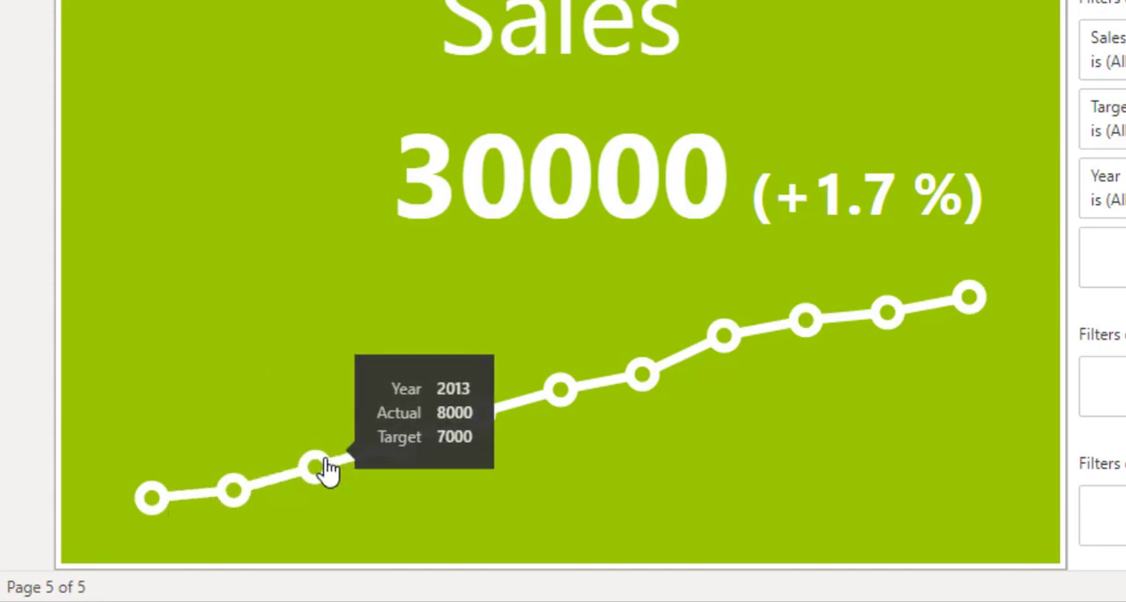
mouse_move(497, 416)
mouse_move(818, 326)
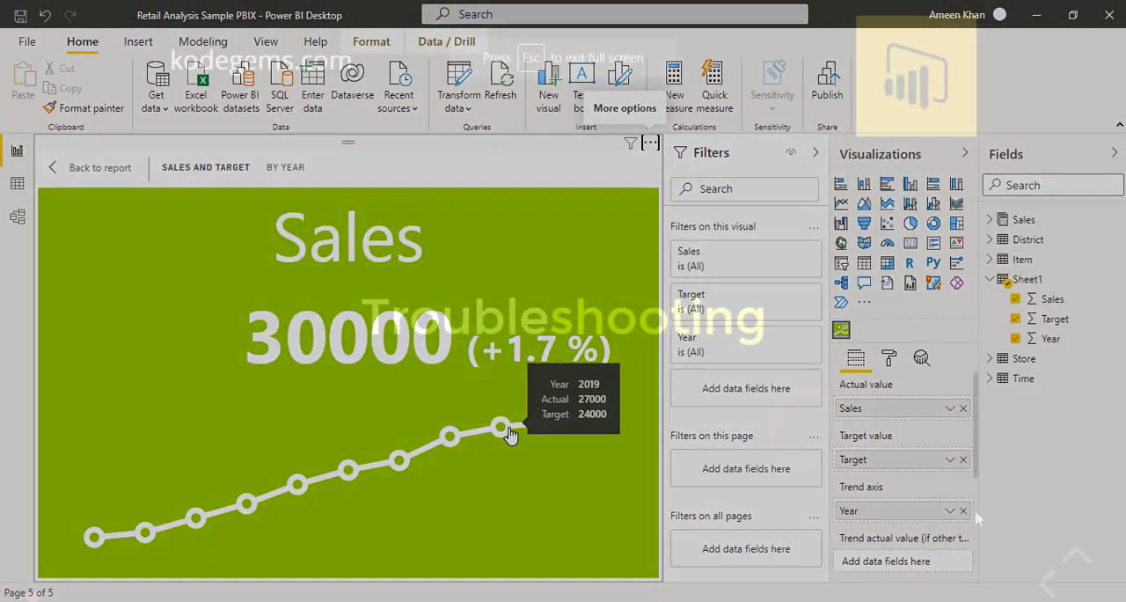